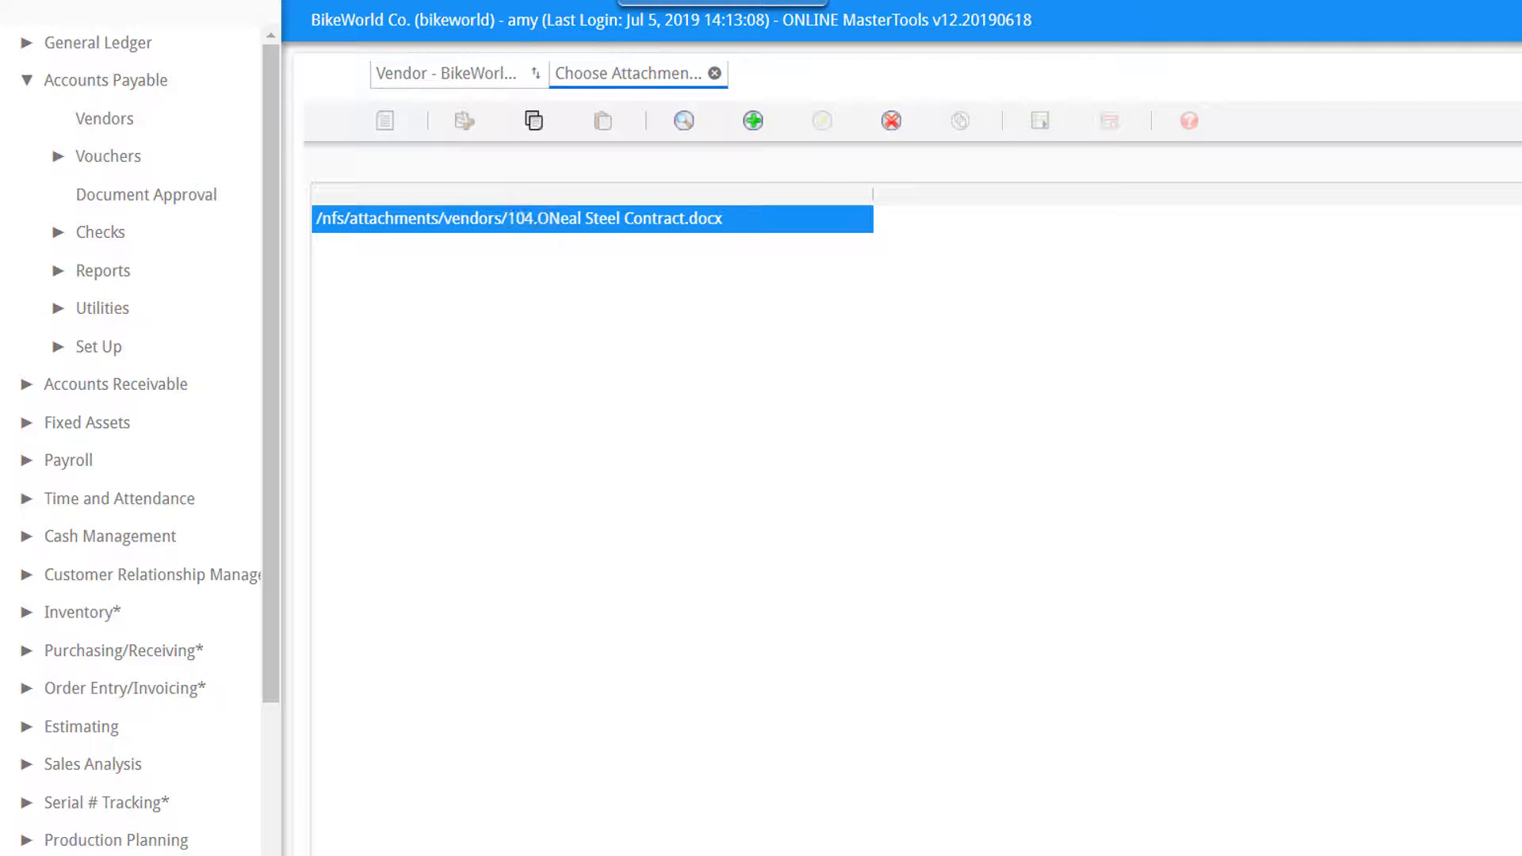
# Upload the ONeal Steel Tax Exempt Certificate file as a new vendor attachment.
pyautogui.click(753, 122)
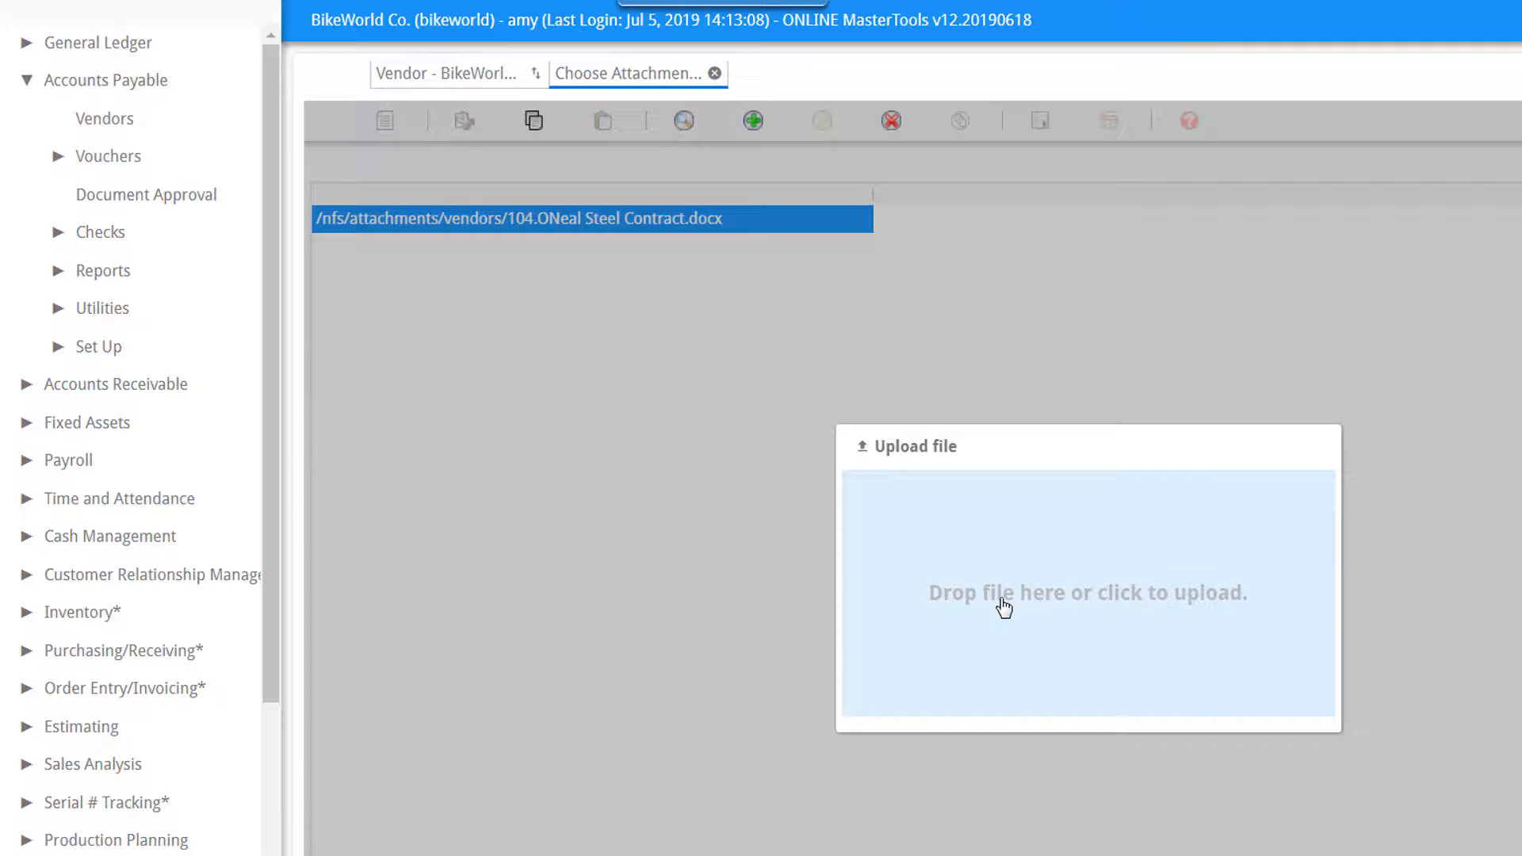
pyautogui.click(1005, 607)
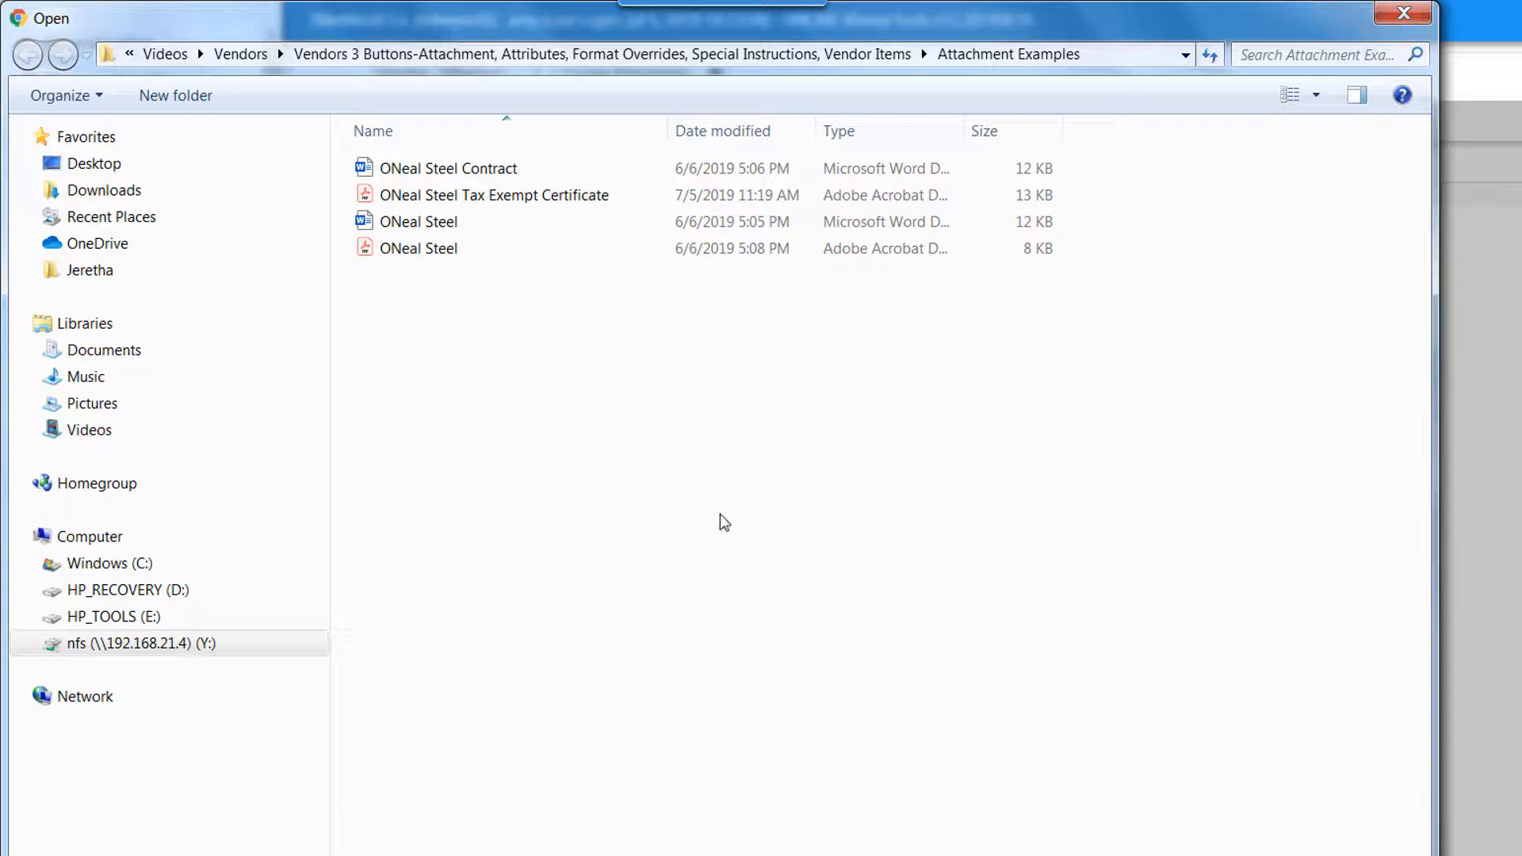
pyautogui.doubleClick(532, 196)
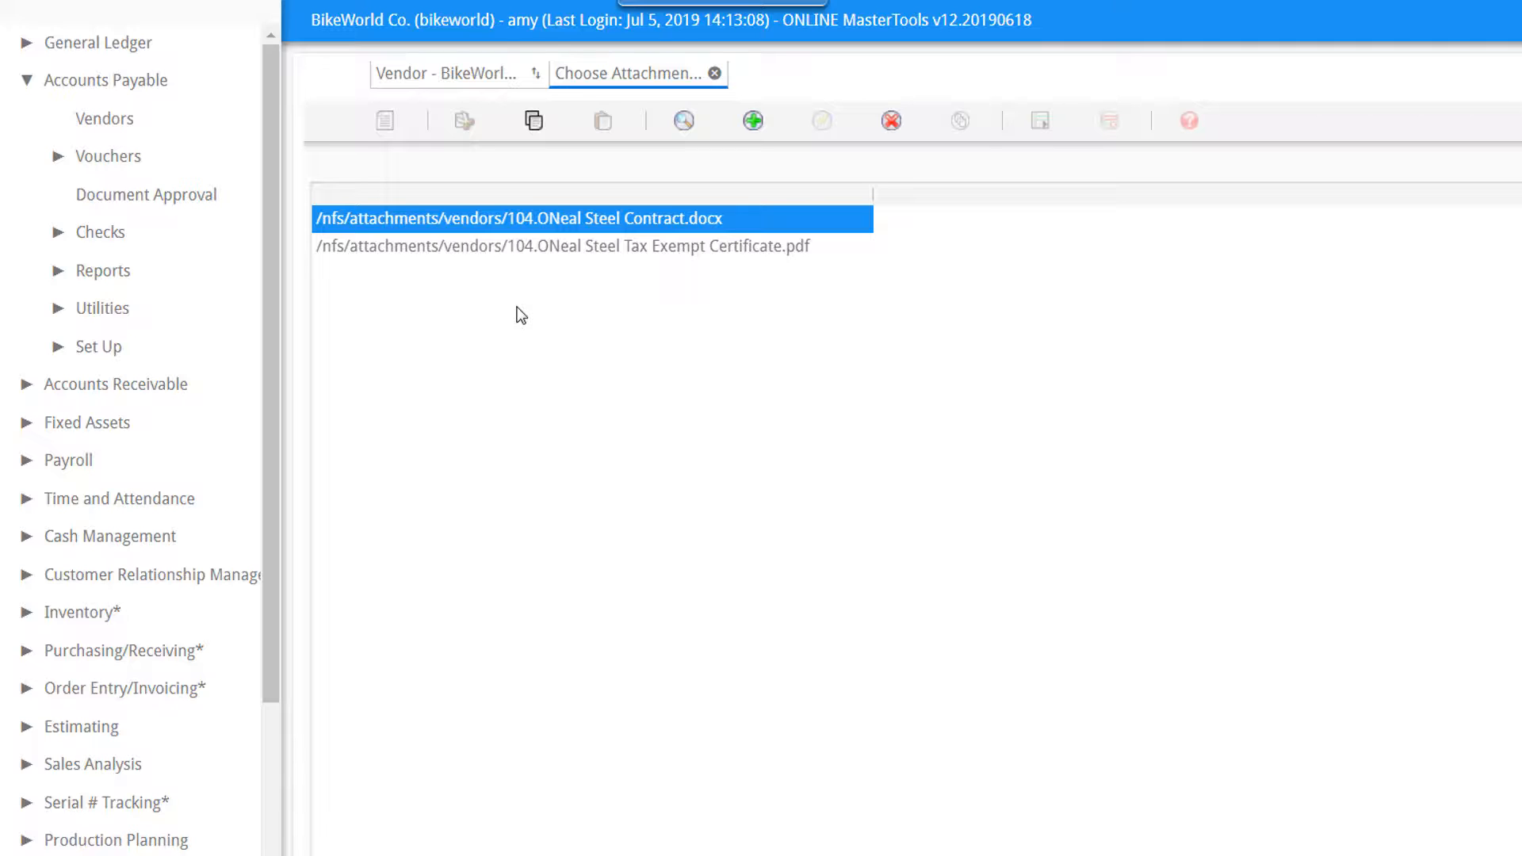
# Delete the ONeal Steel Tax Exempt Certificate.pdf attachment from the server and acknowledge the deletion.
pyautogui.click(573, 244)
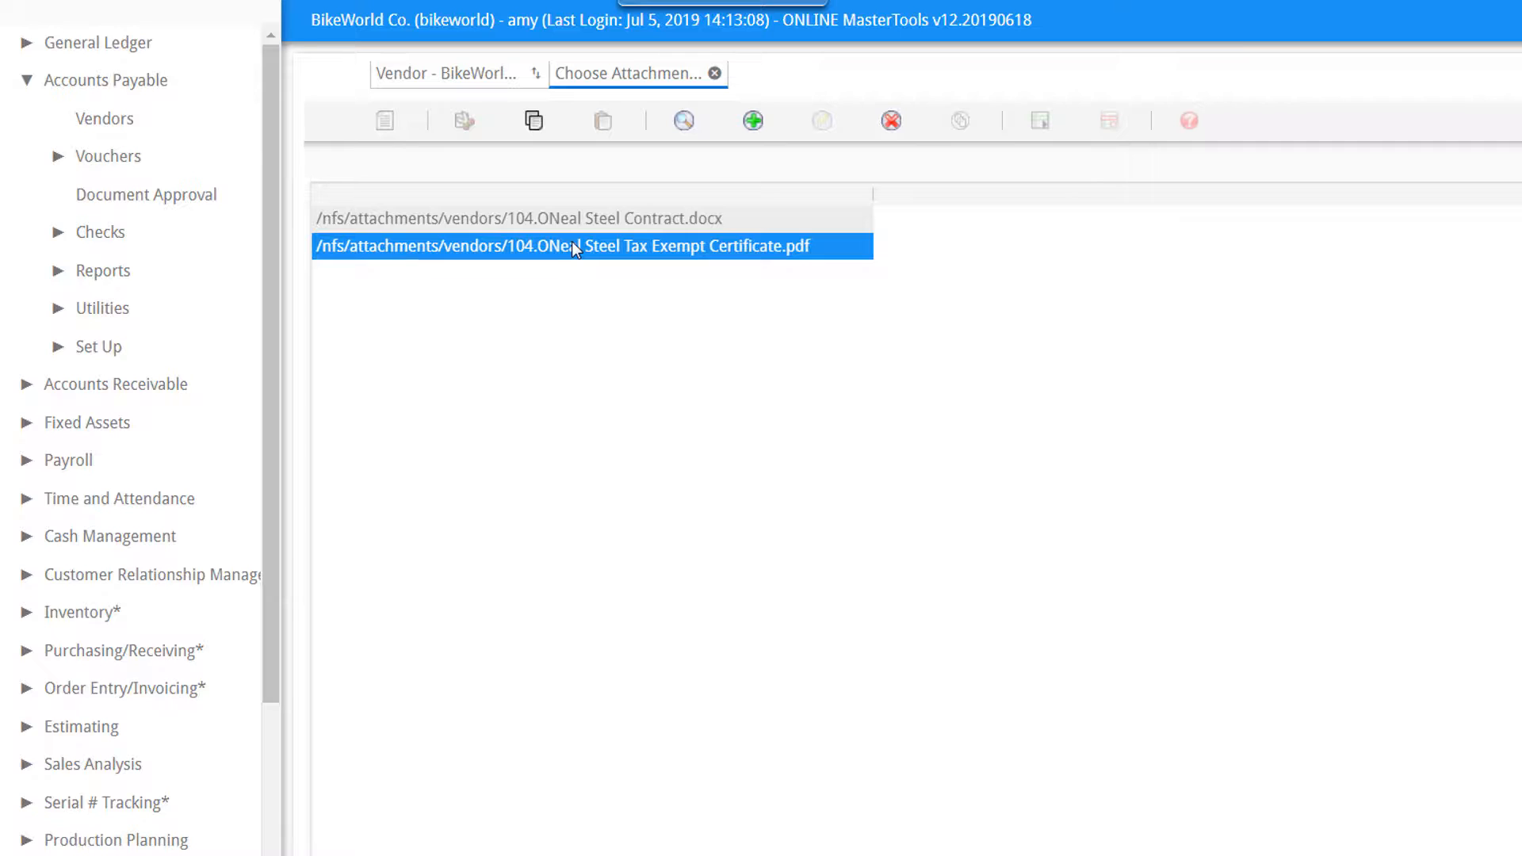
pyautogui.click(892, 123)
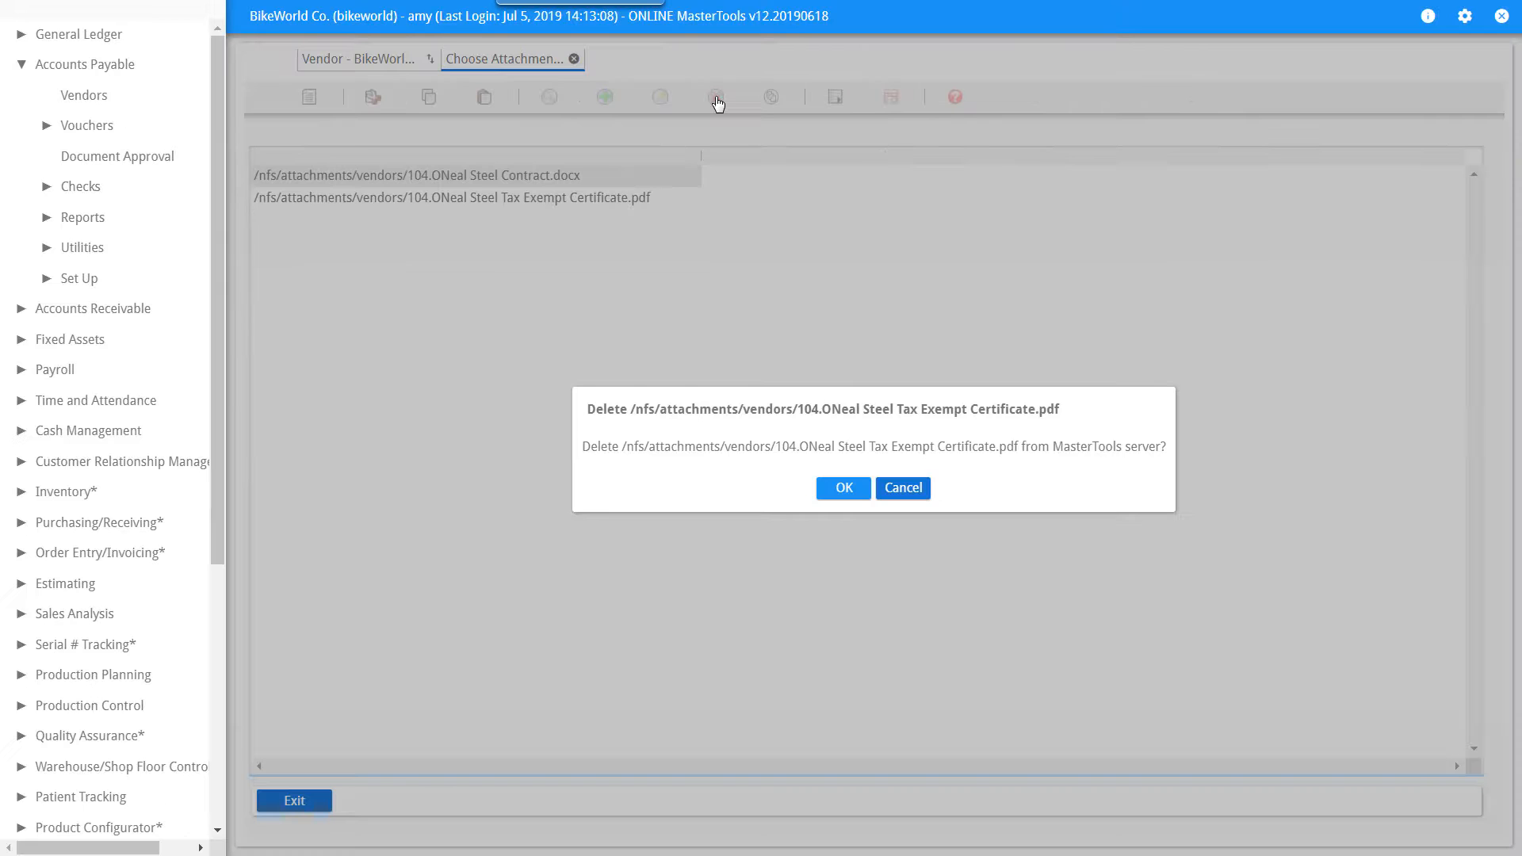
pyautogui.click(847, 490)
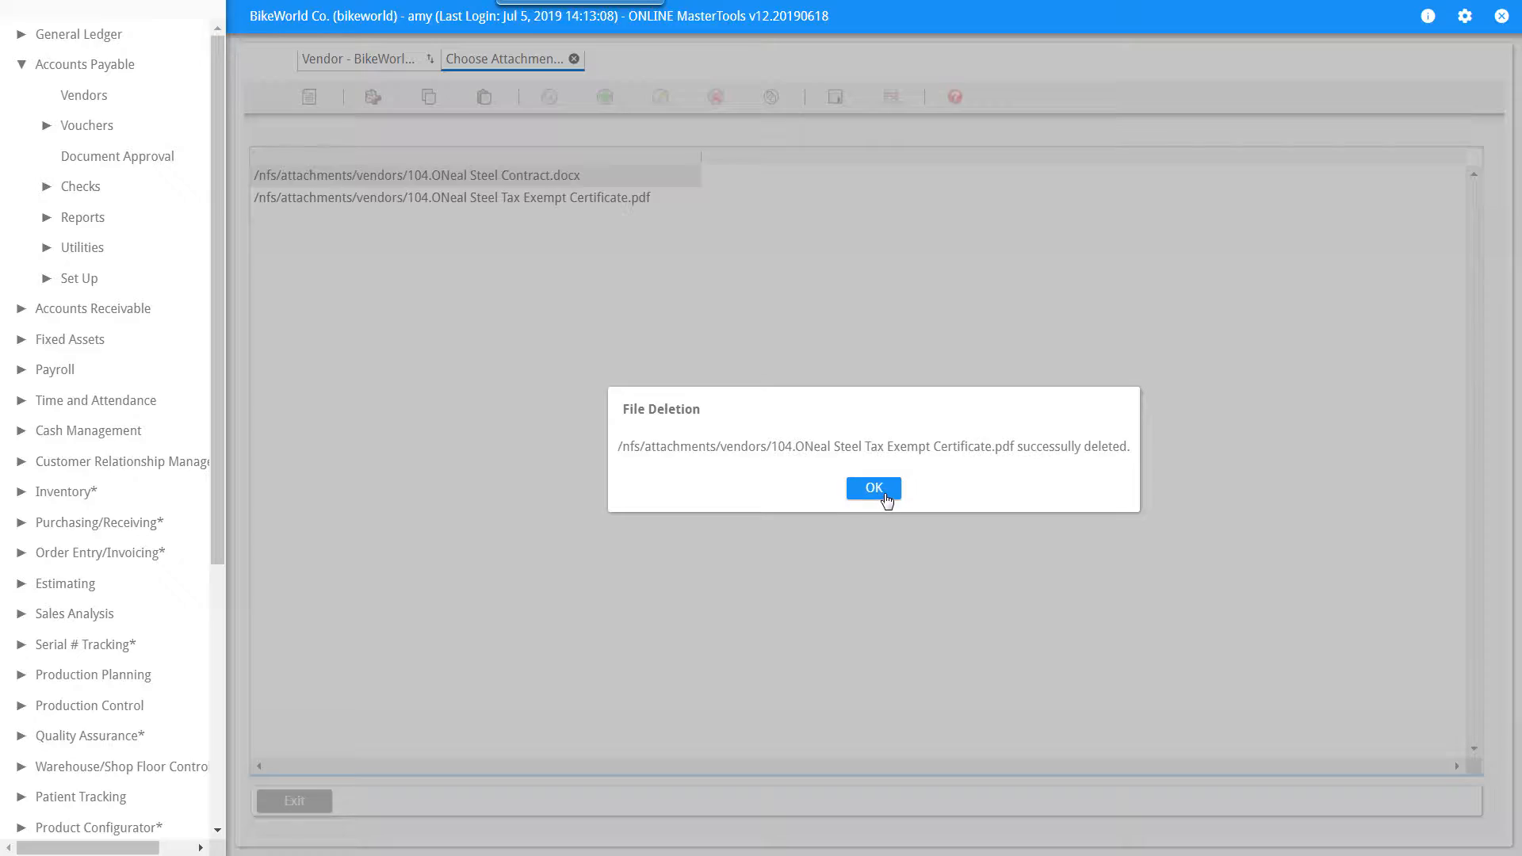
pyautogui.click(876, 490)
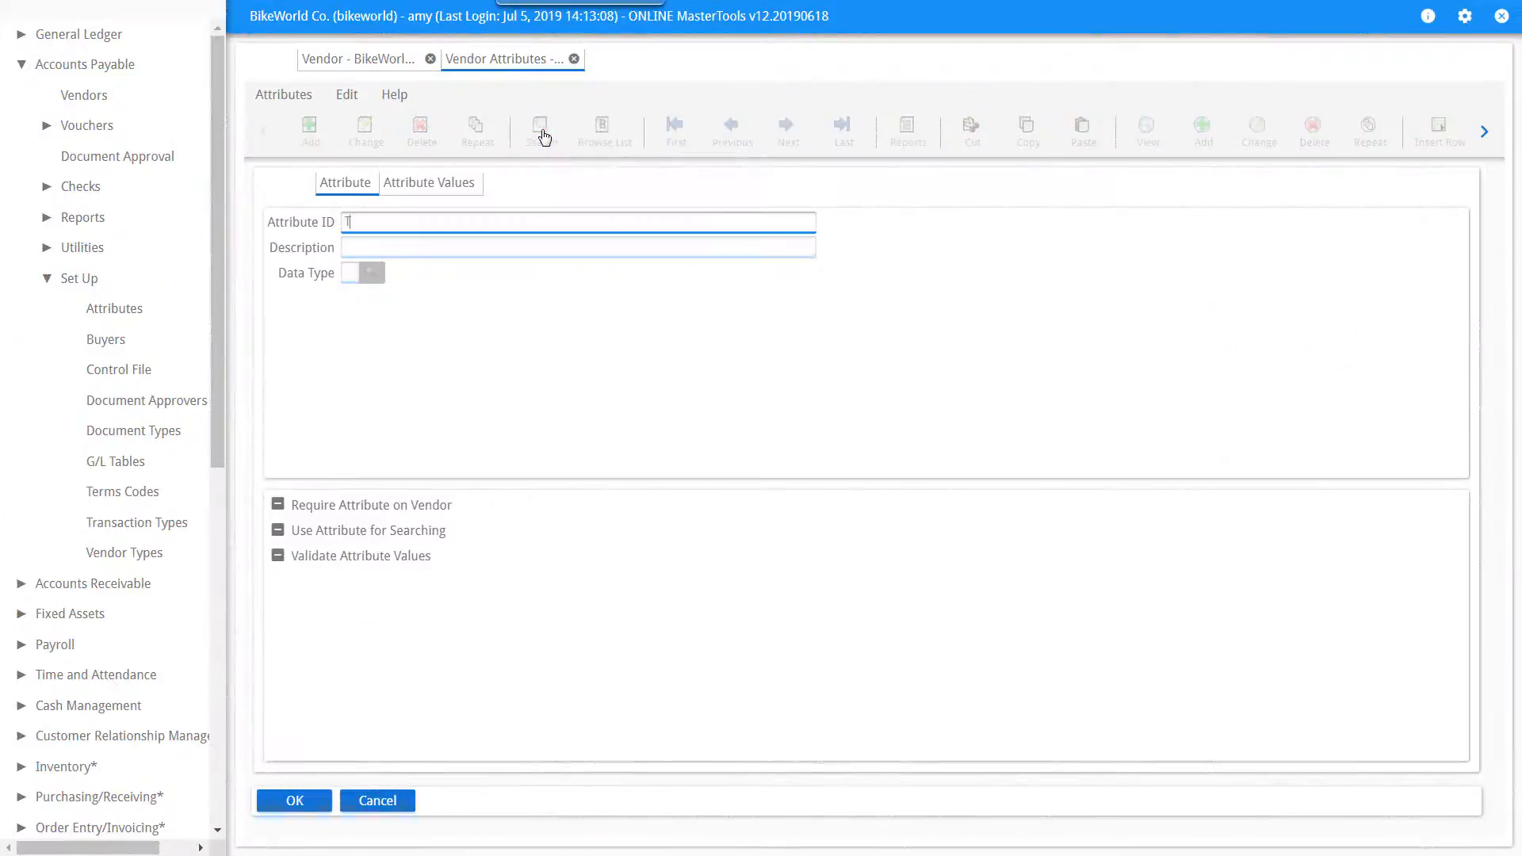
# Look up the defined vendor attribute and review its attribute values.
pyautogui.click(544, 136)
pyautogui.click(453, 186)
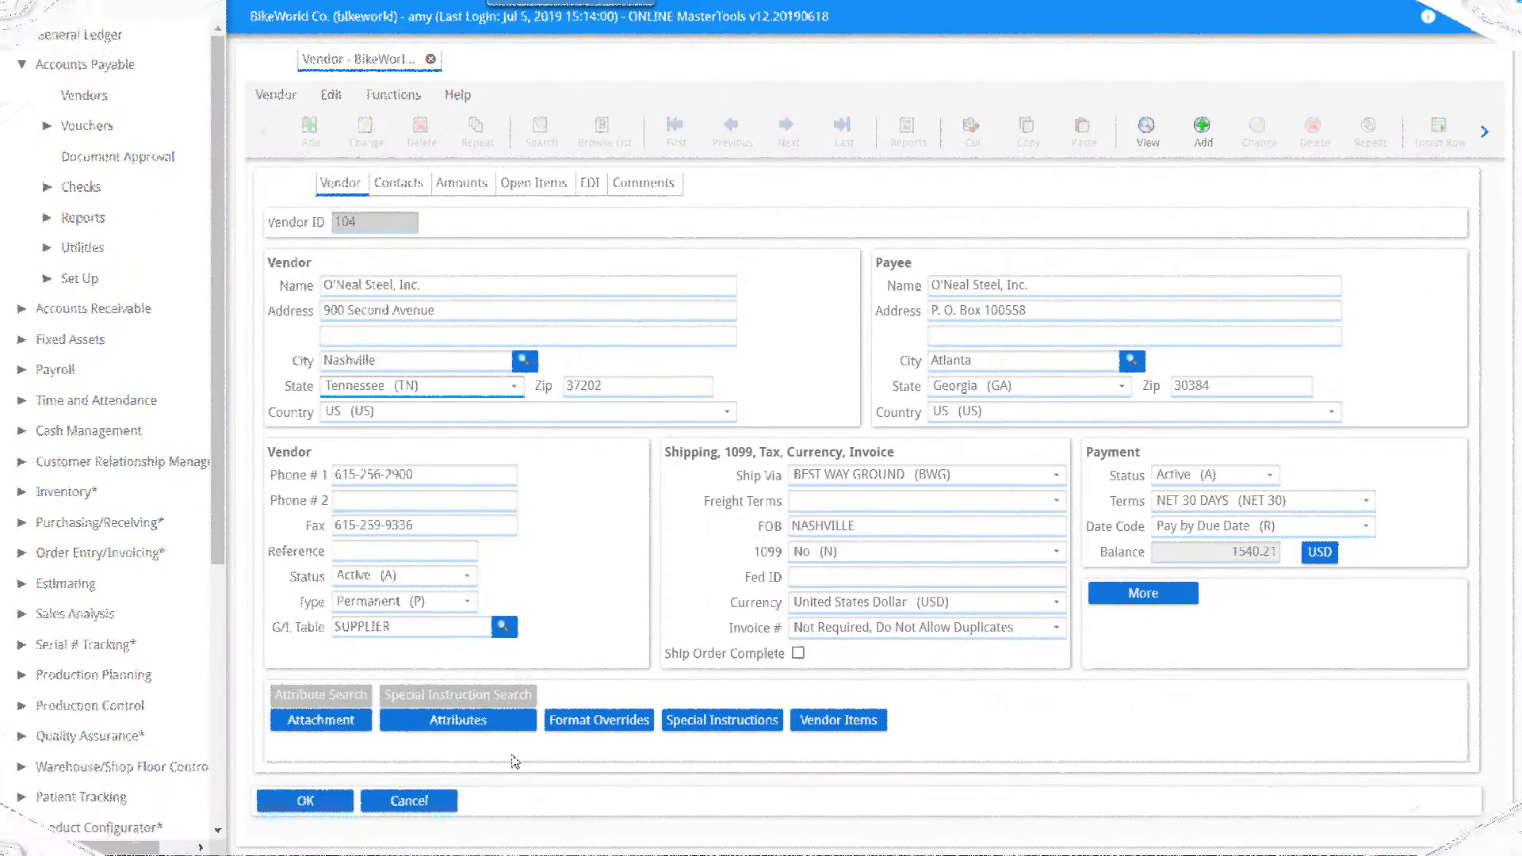
# Assign the vendor the attribute TYPE with value METAL and save the vendor record.
pyautogui.click(492, 722)
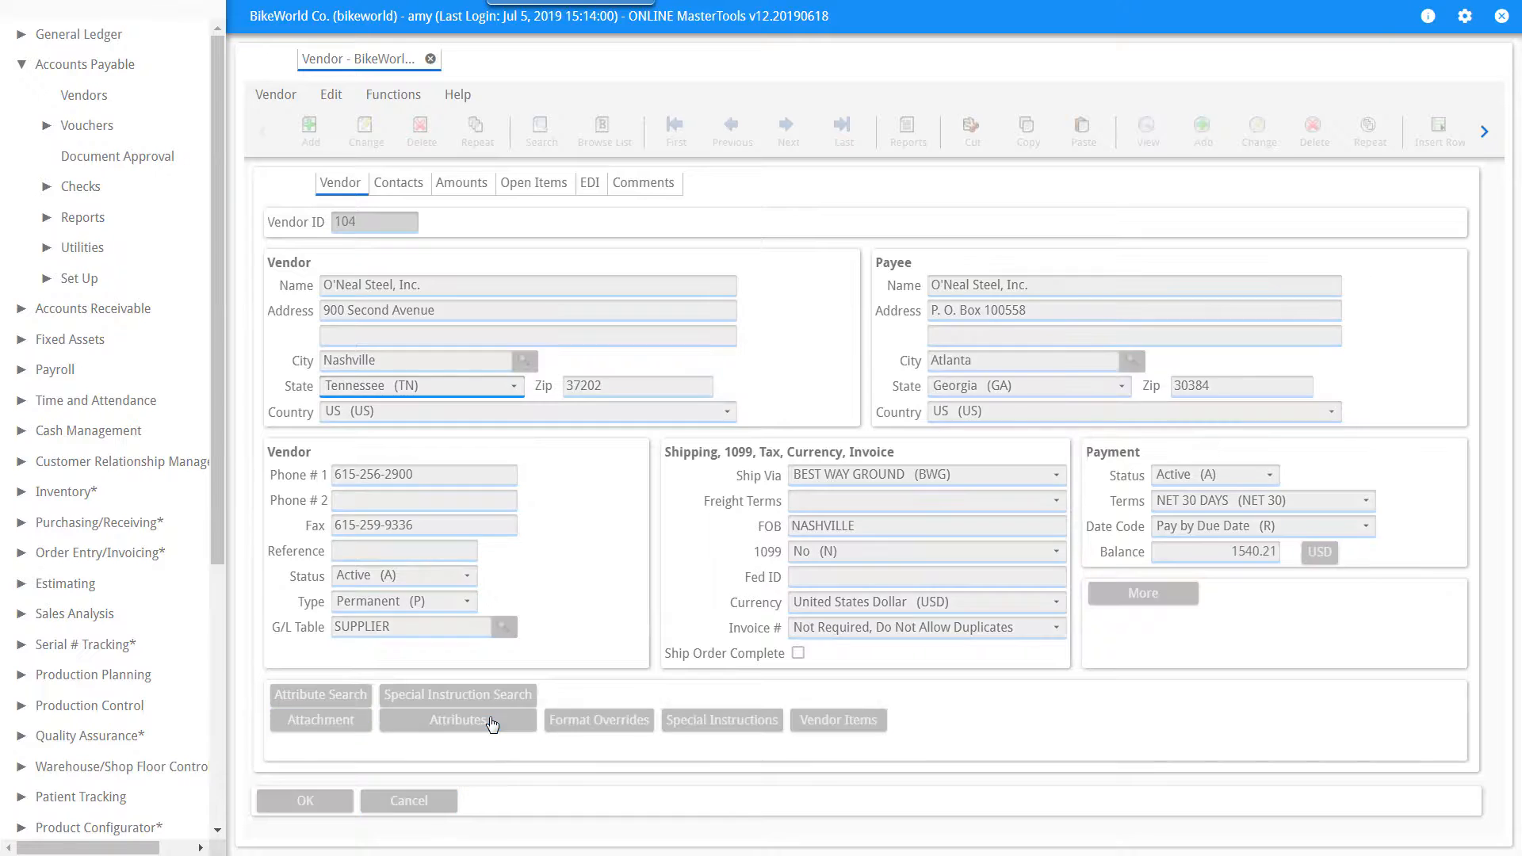
pyautogui.write('TYPE')
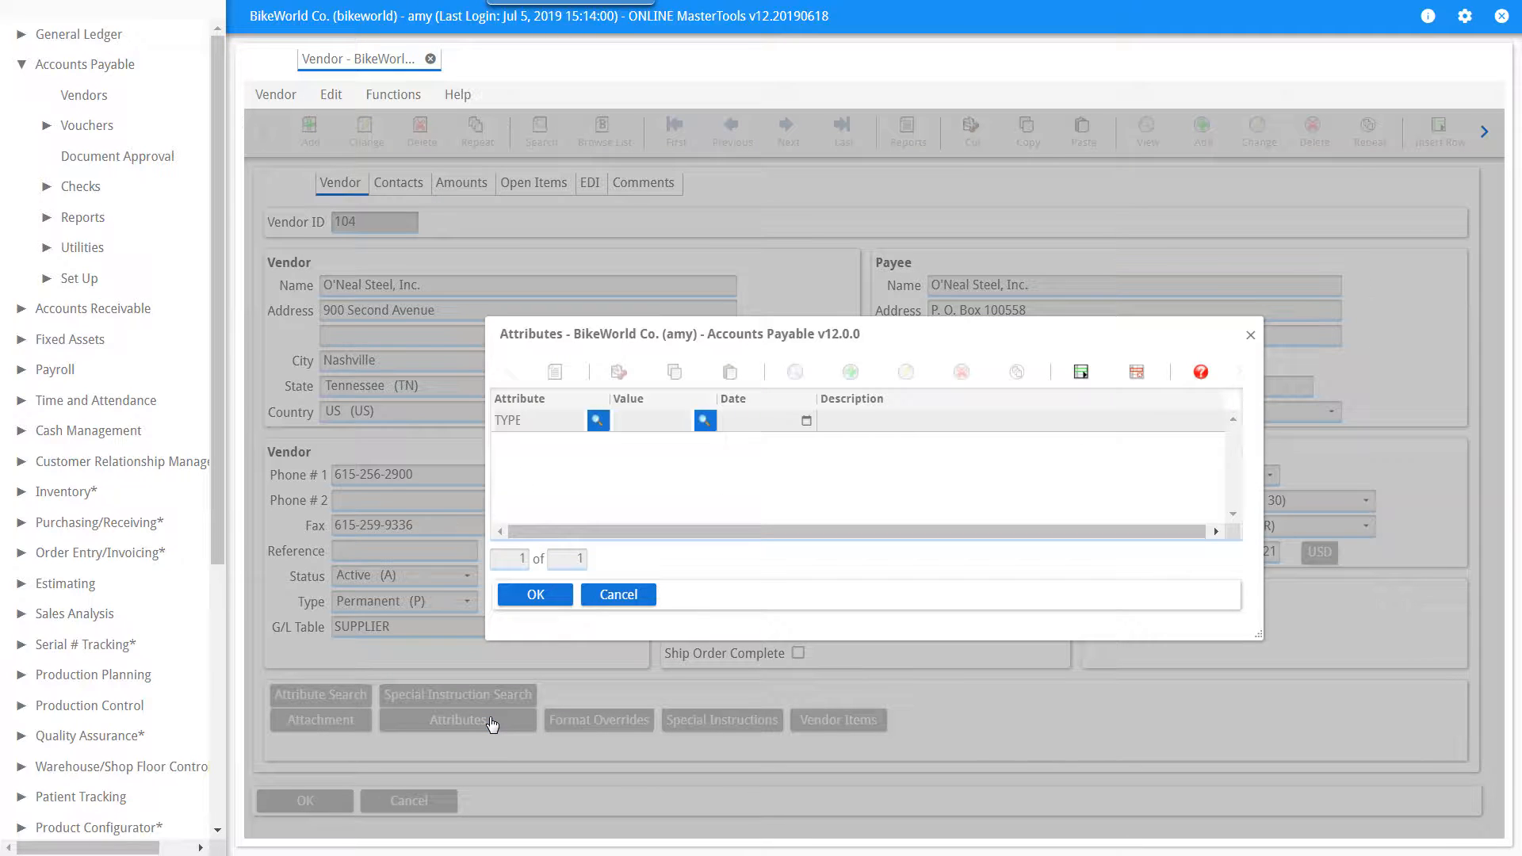
pyautogui.click(705, 420)
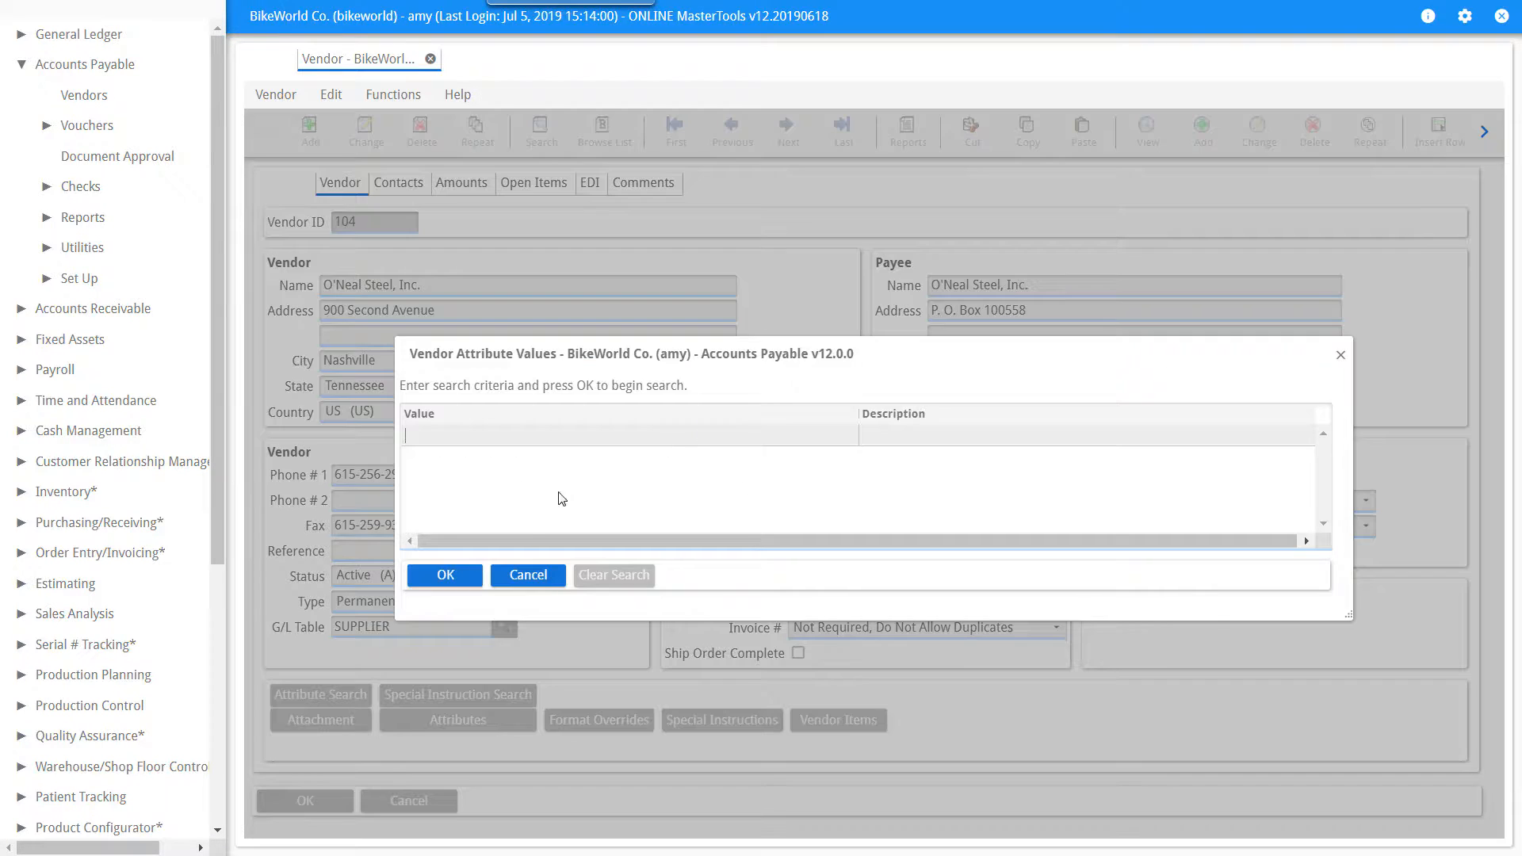
pyautogui.click(452, 576)
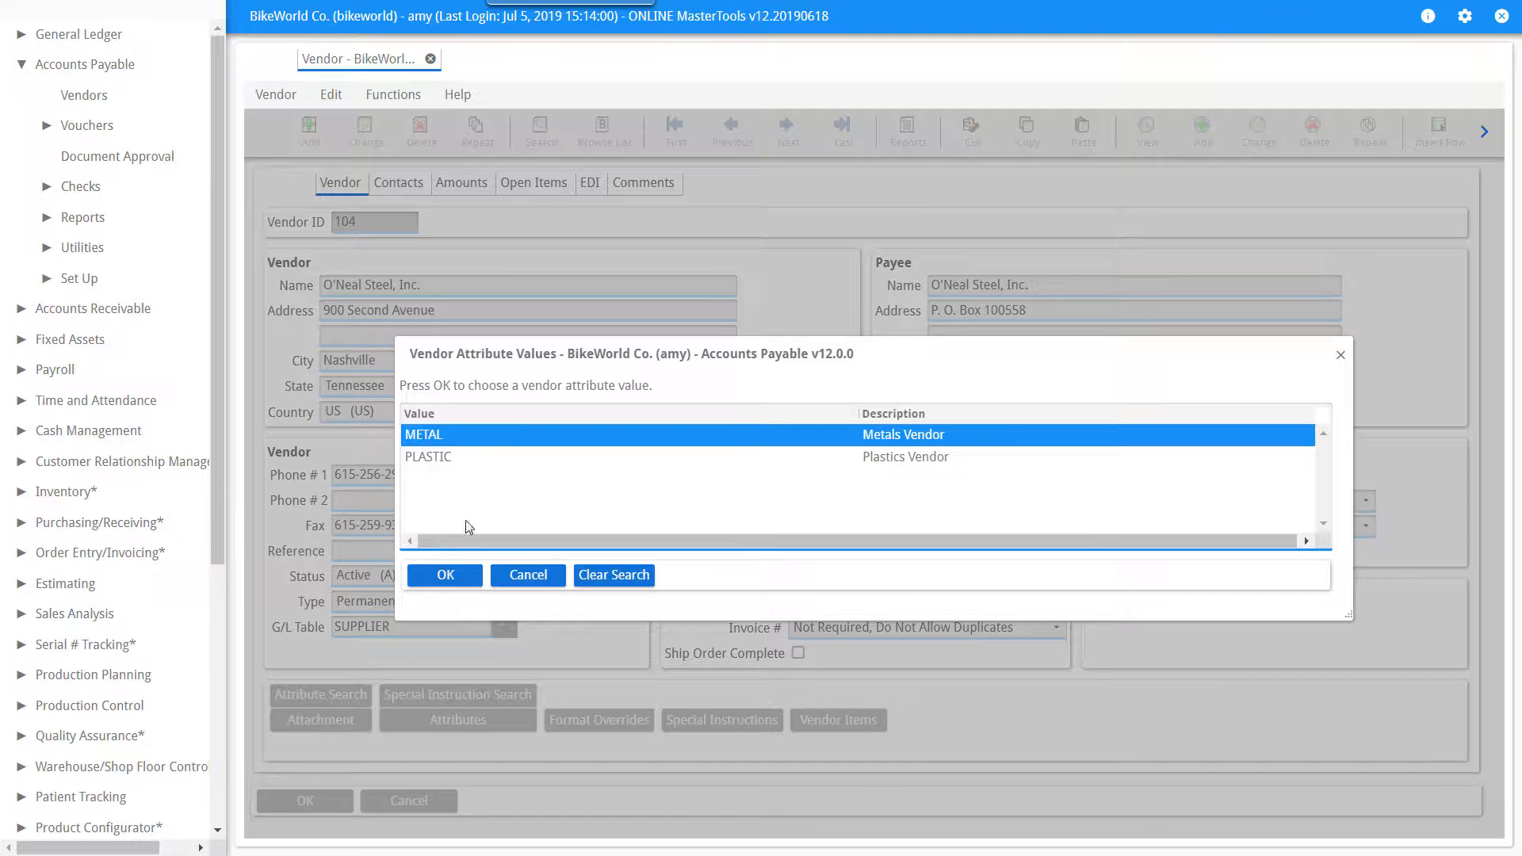
pyautogui.click(458, 576)
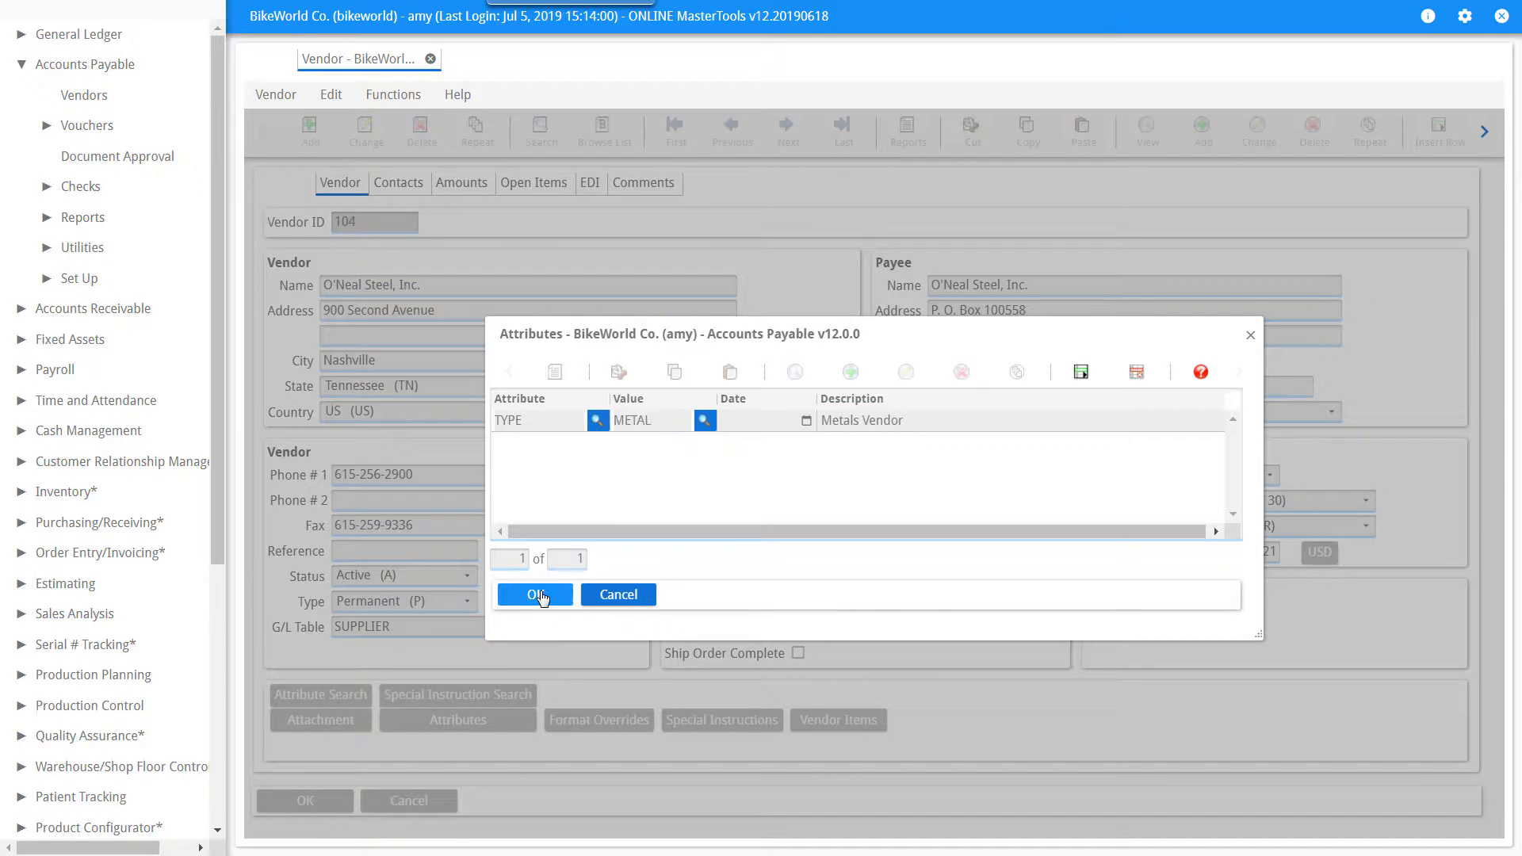
pyautogui.click(539, 597)
pyautogui.click(332, 805)
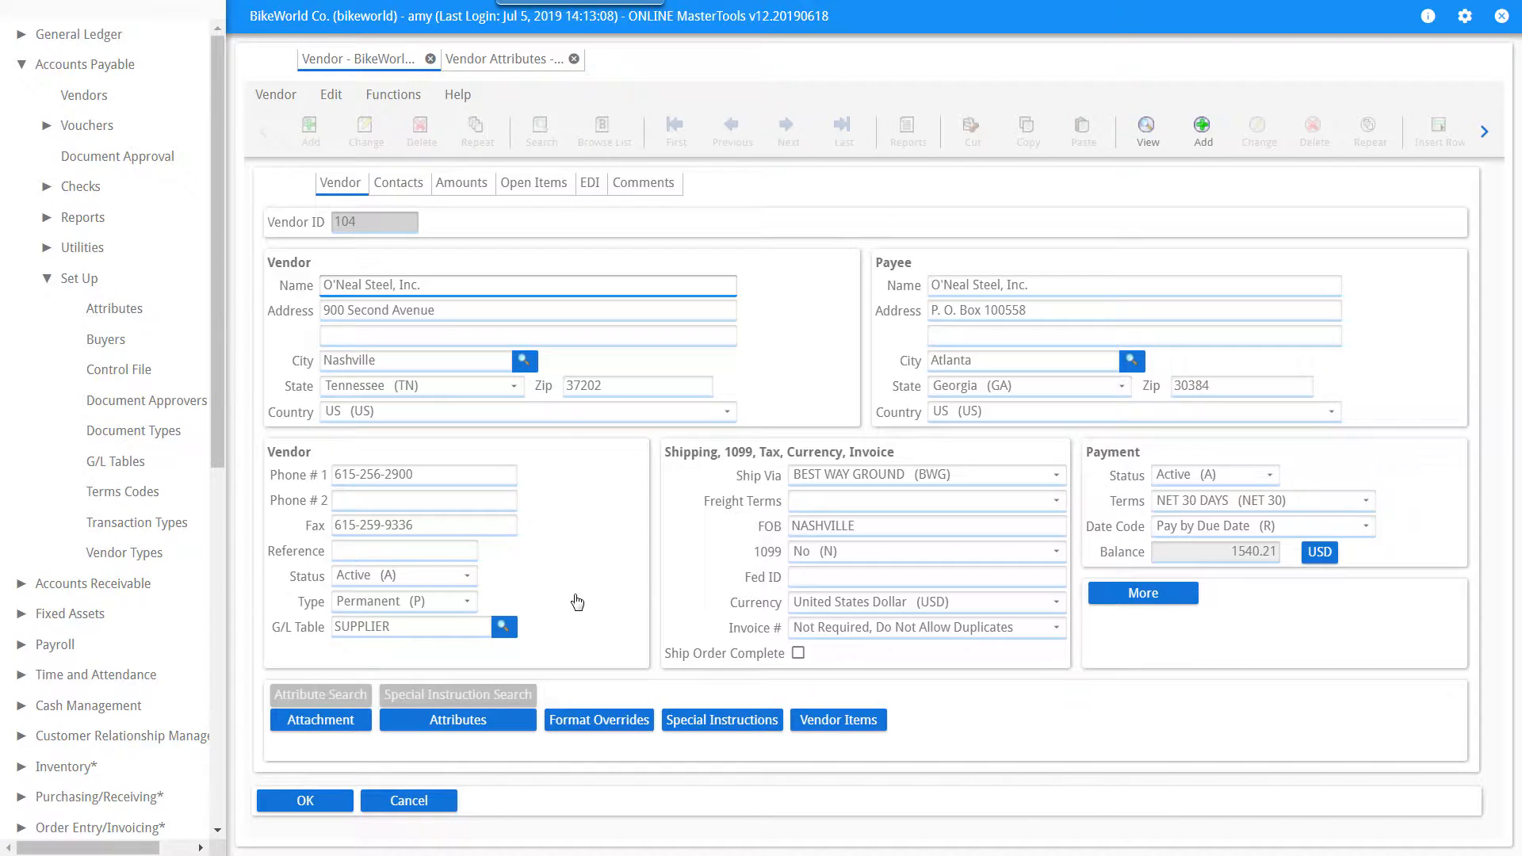
# Search for vendors whose TYPE attribute equals METAL.
pyautogui.click(539, 132)
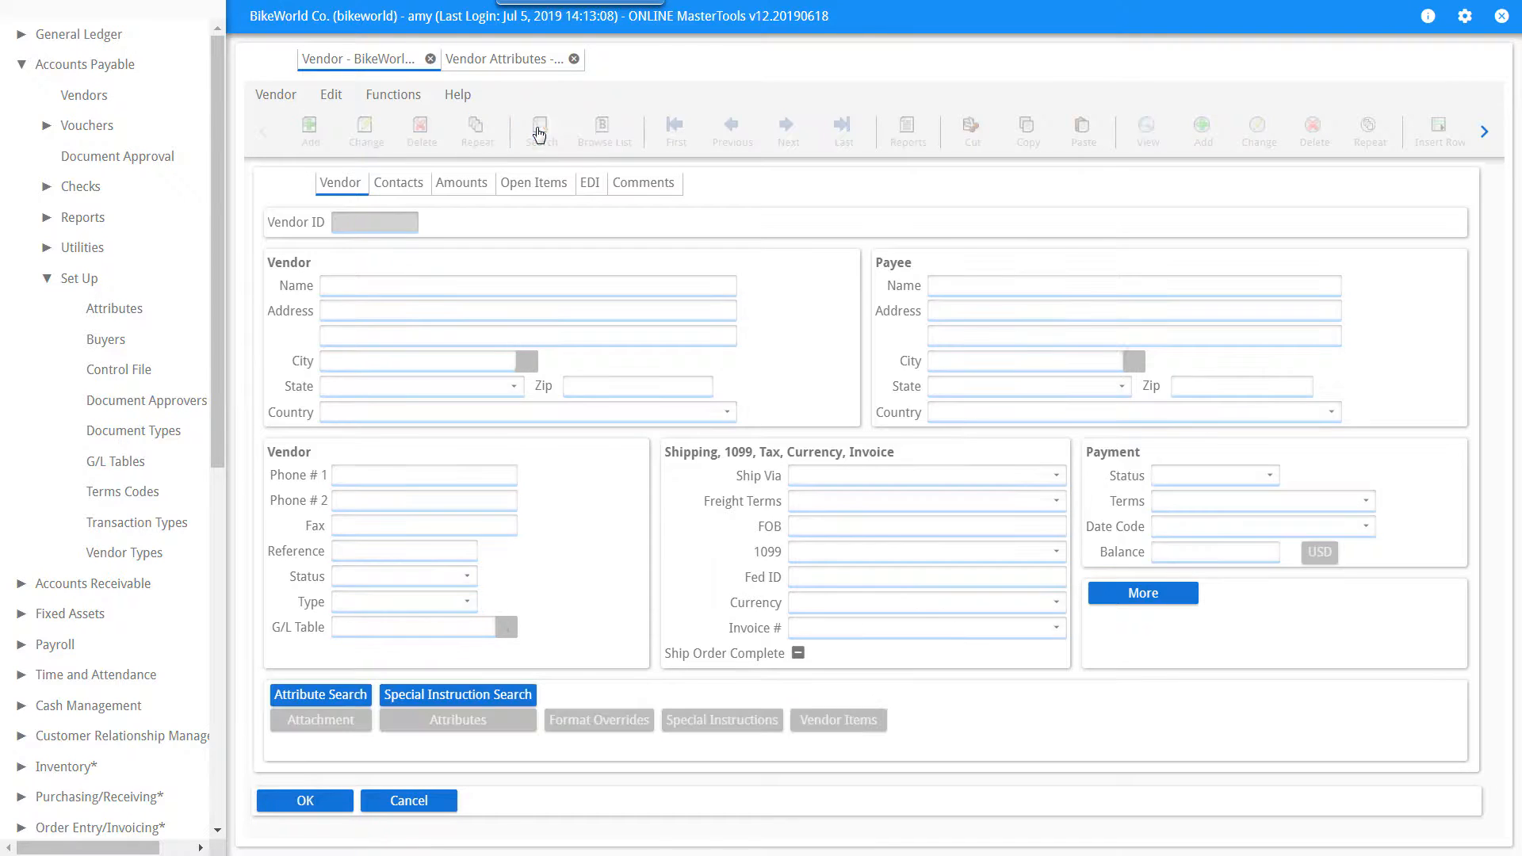
pyautogui.click(333, 696)
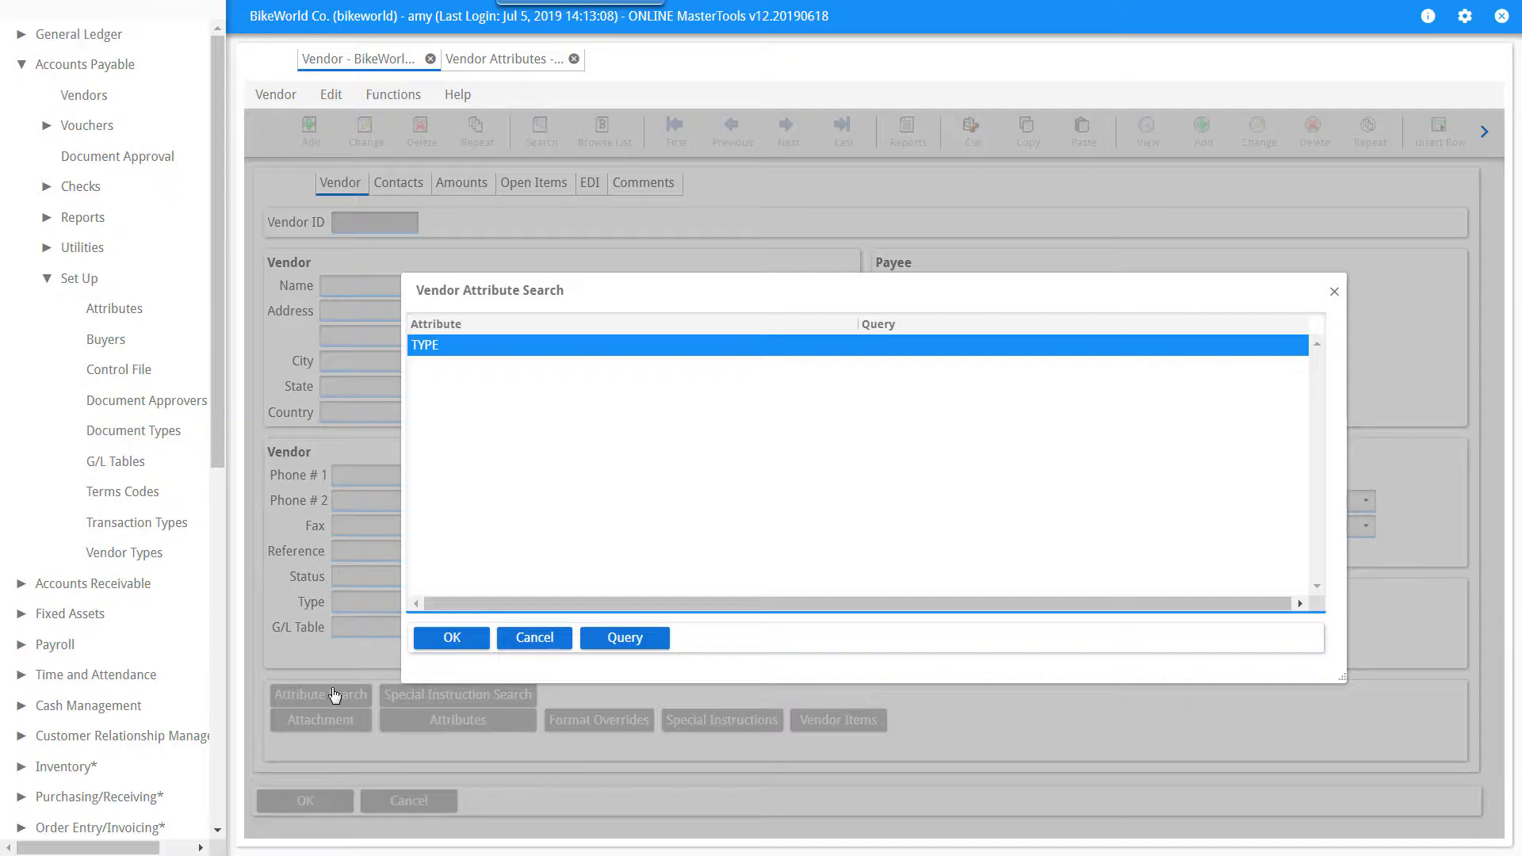
pyautogui.click(626, 644)
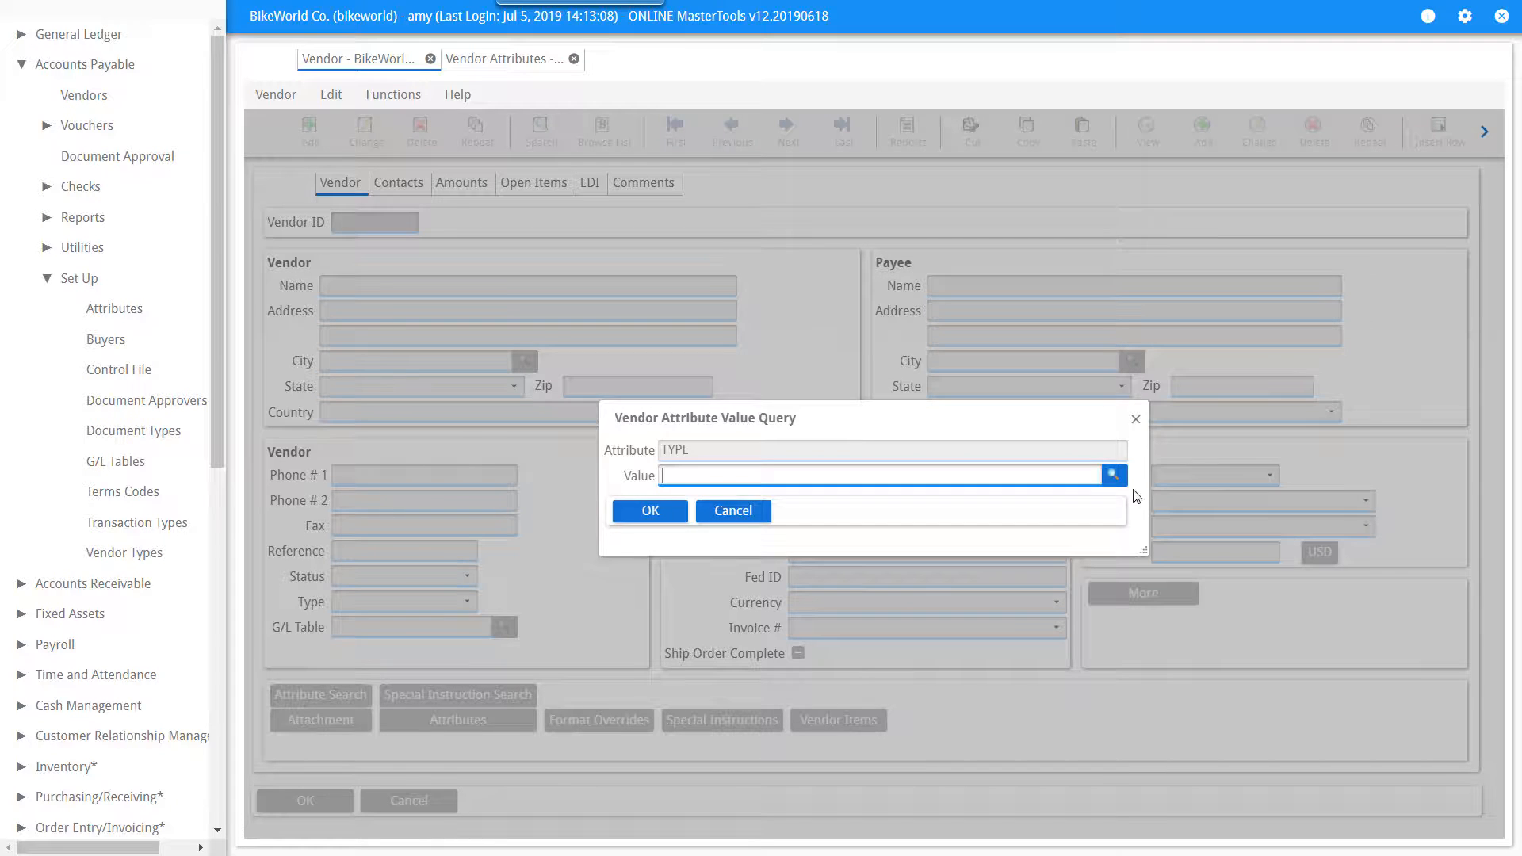
pyautogui.click(1114, 476)
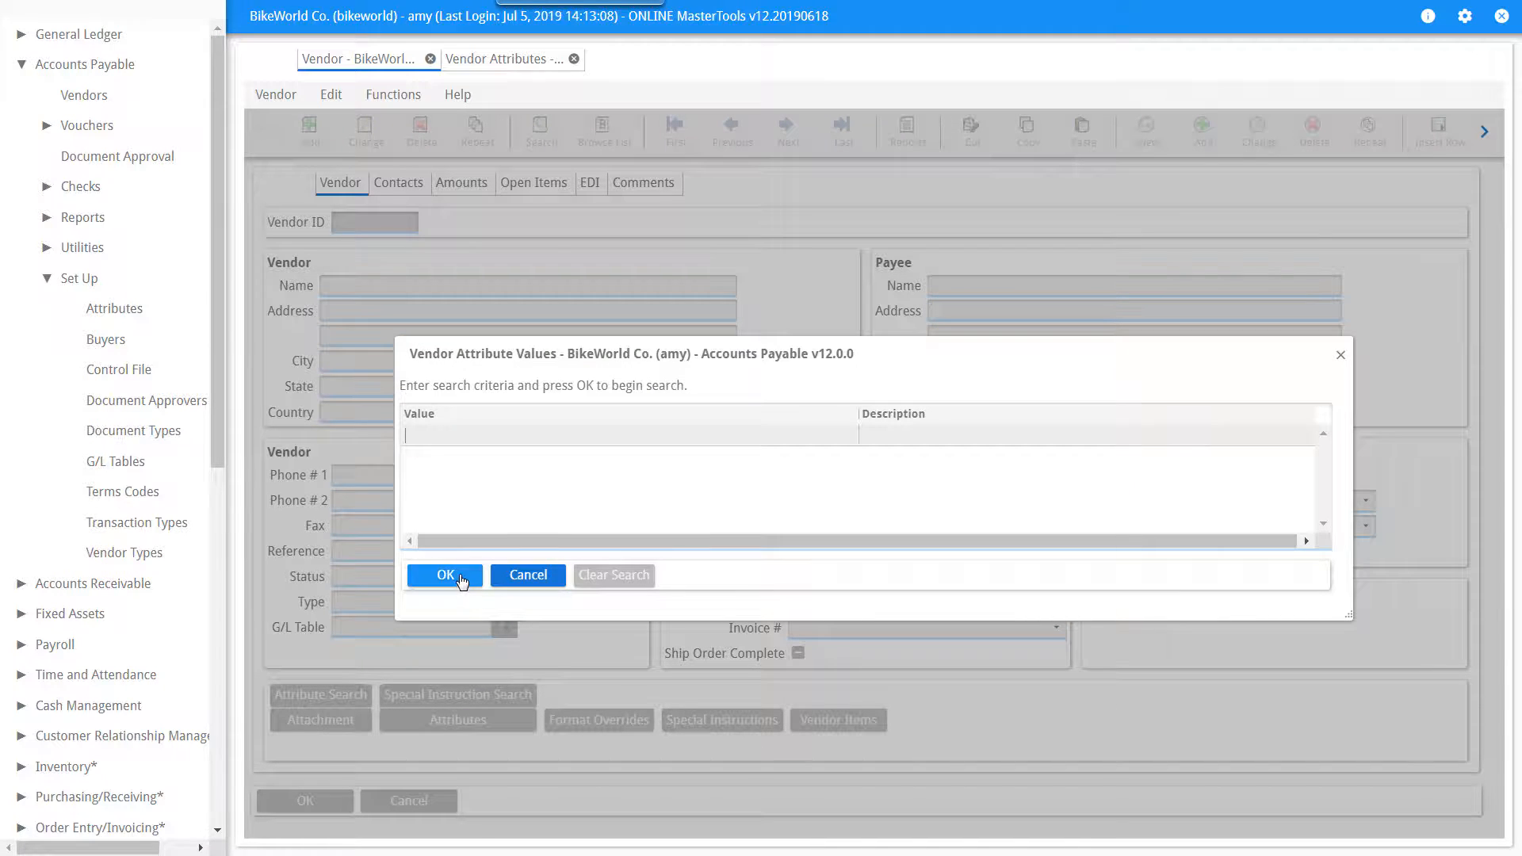
pyautogui.click(463, 576)
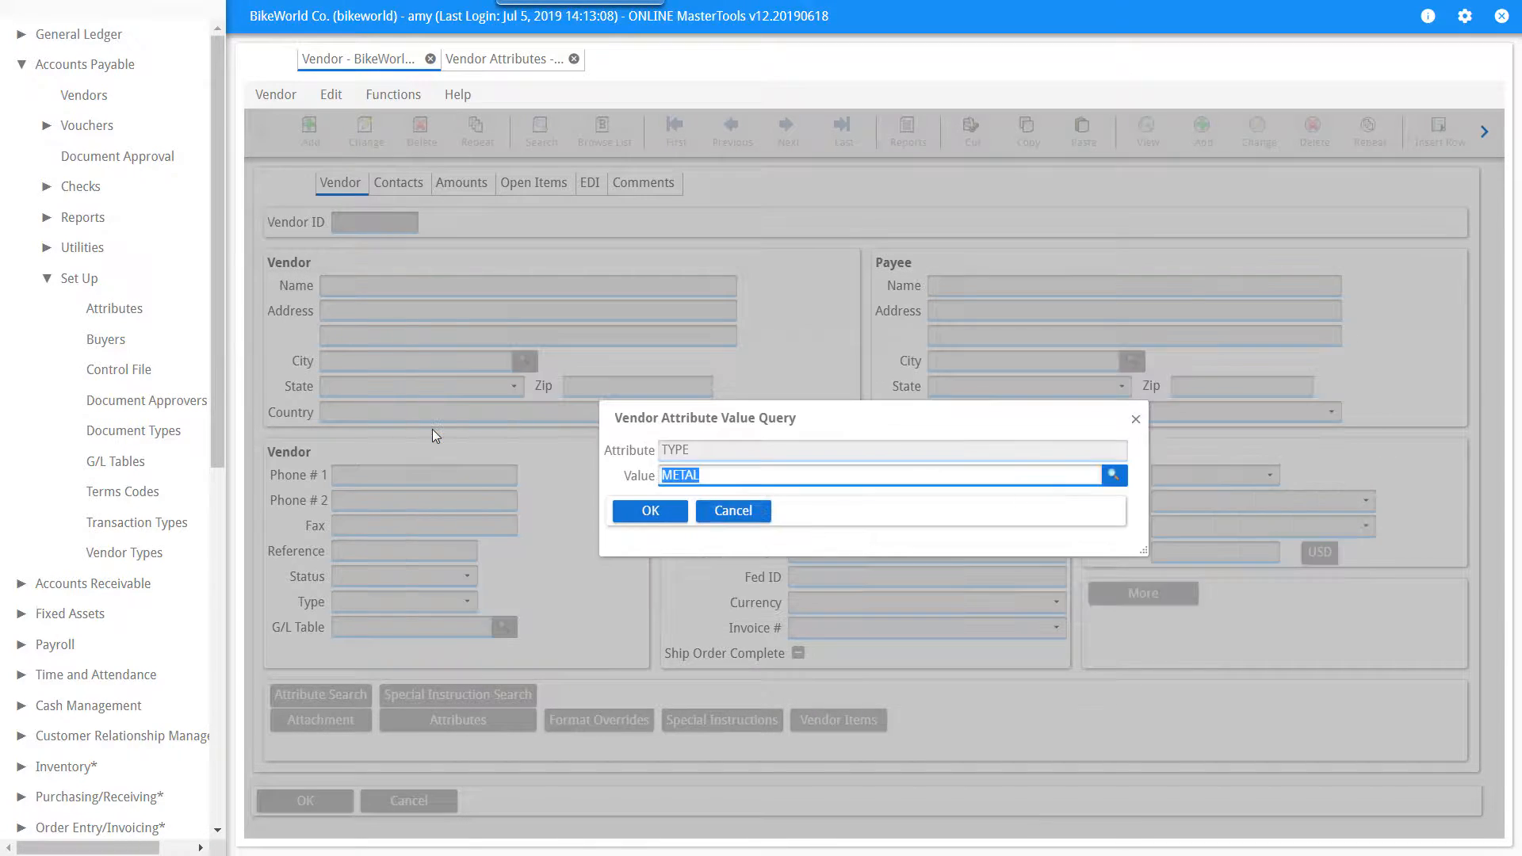
pyautogui.click(642, 514)
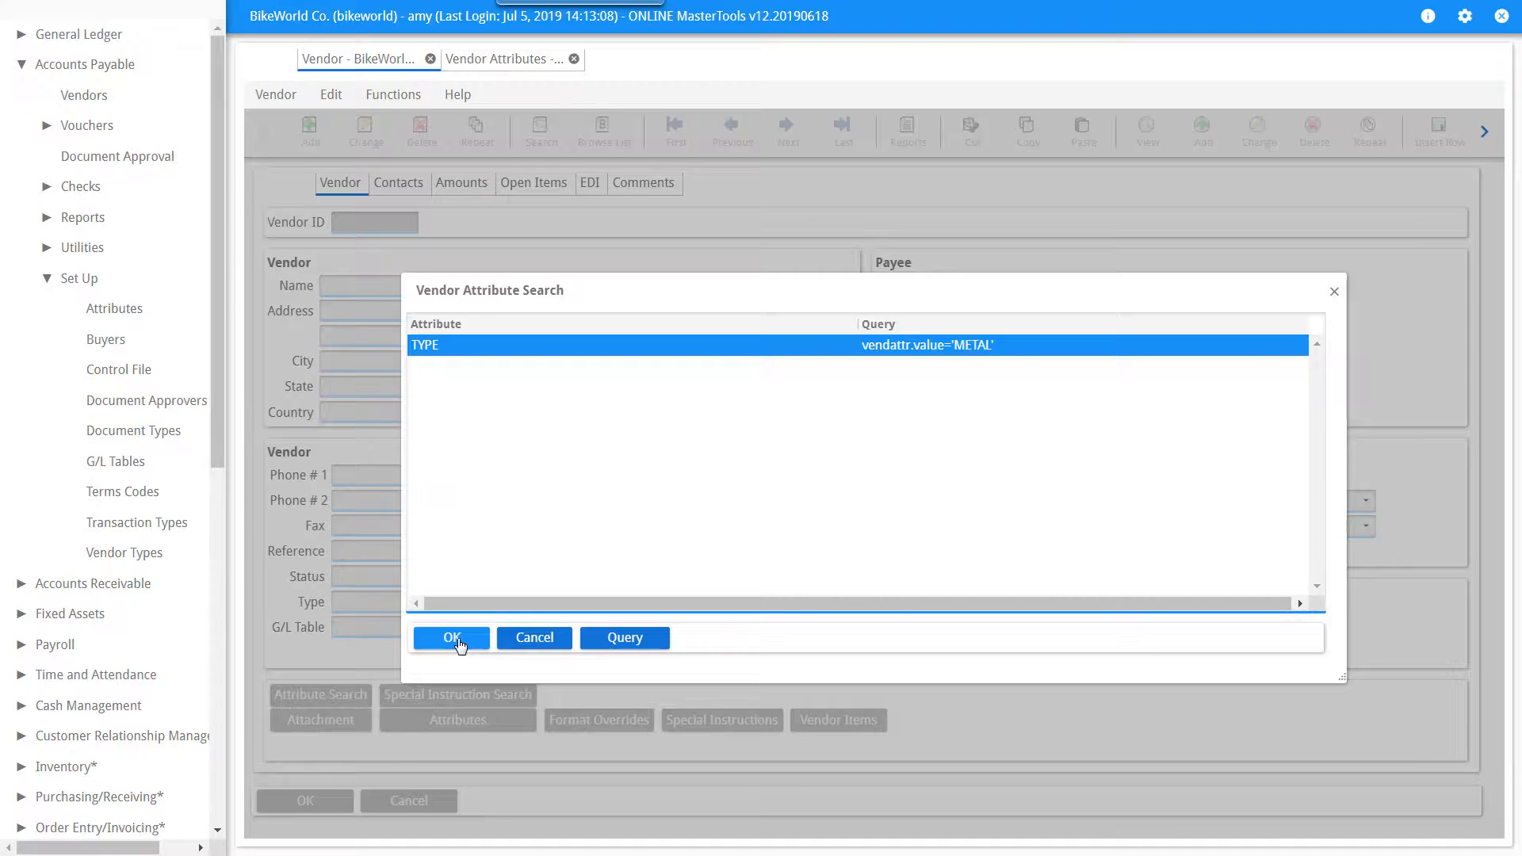
pyautogui.click(458, 644)
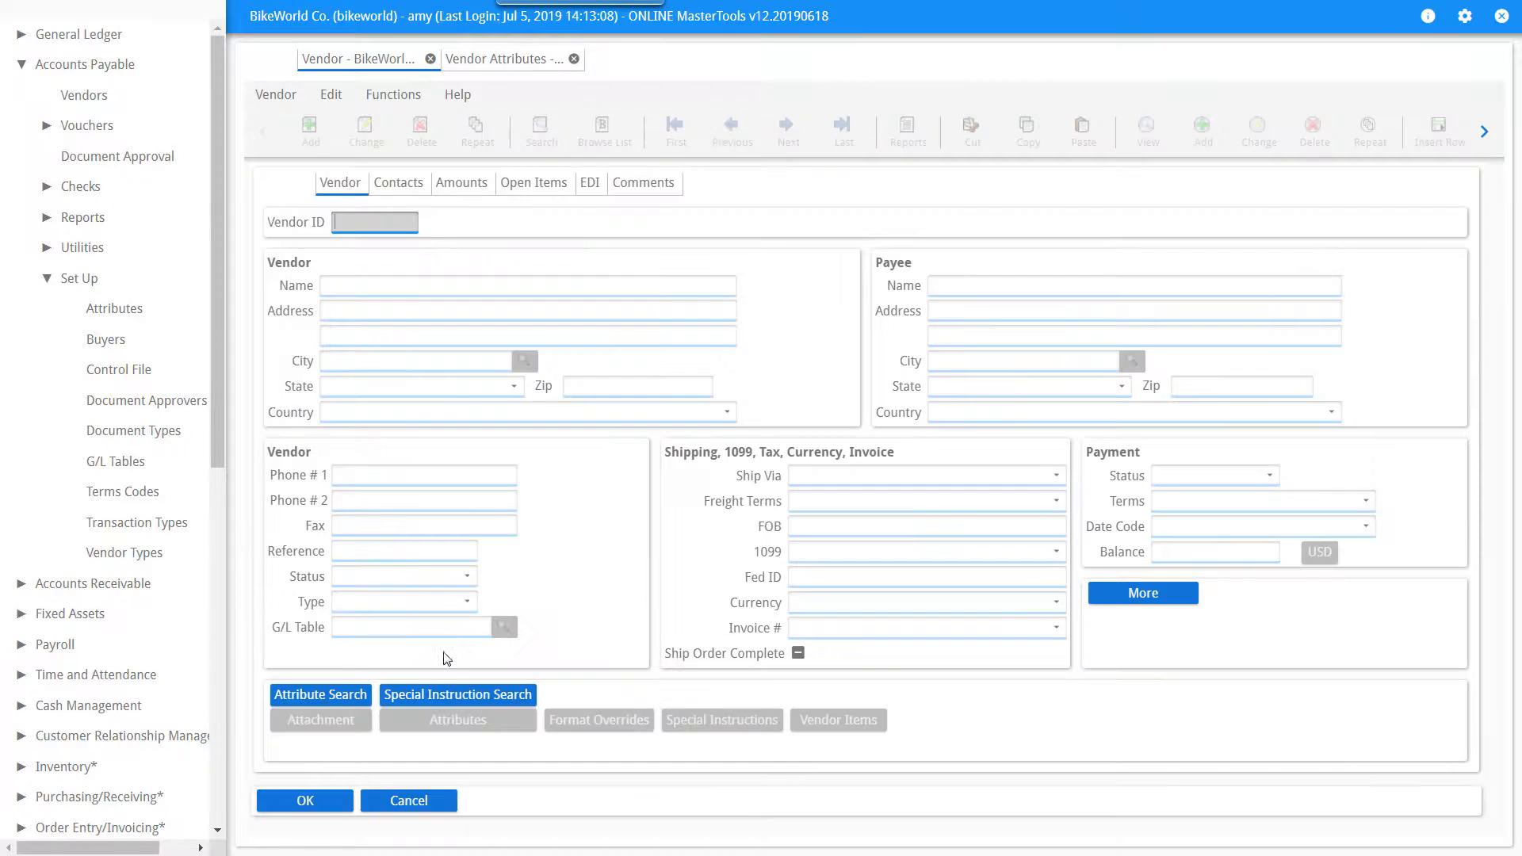
pyautogui.click(315, 805)
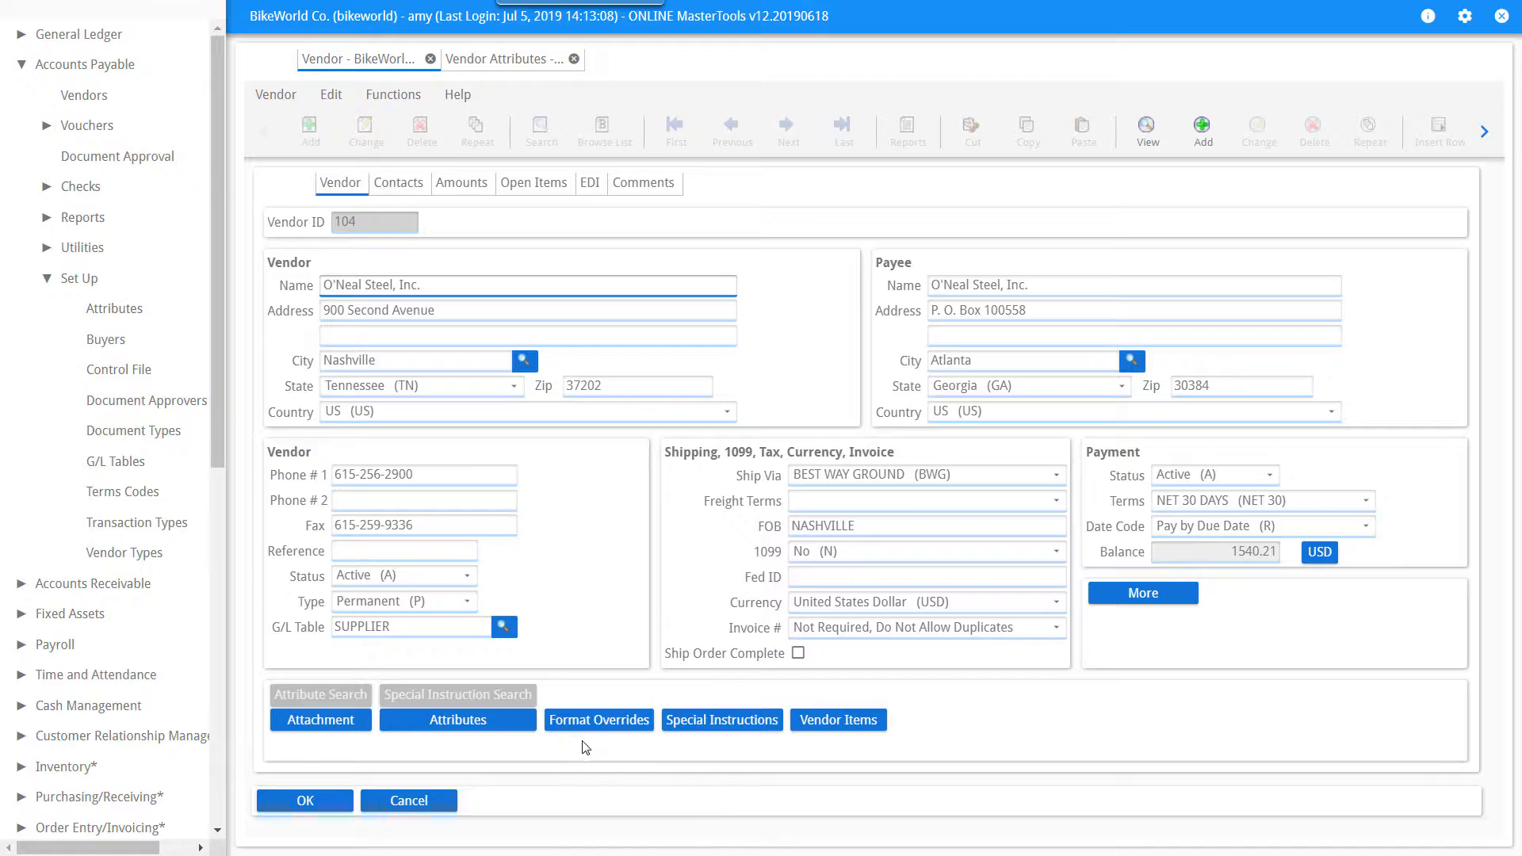
# Add a Purchase Order format override replacing format PO with PO-ONEAL for this vendor.
pyautogui.click(589, 724)
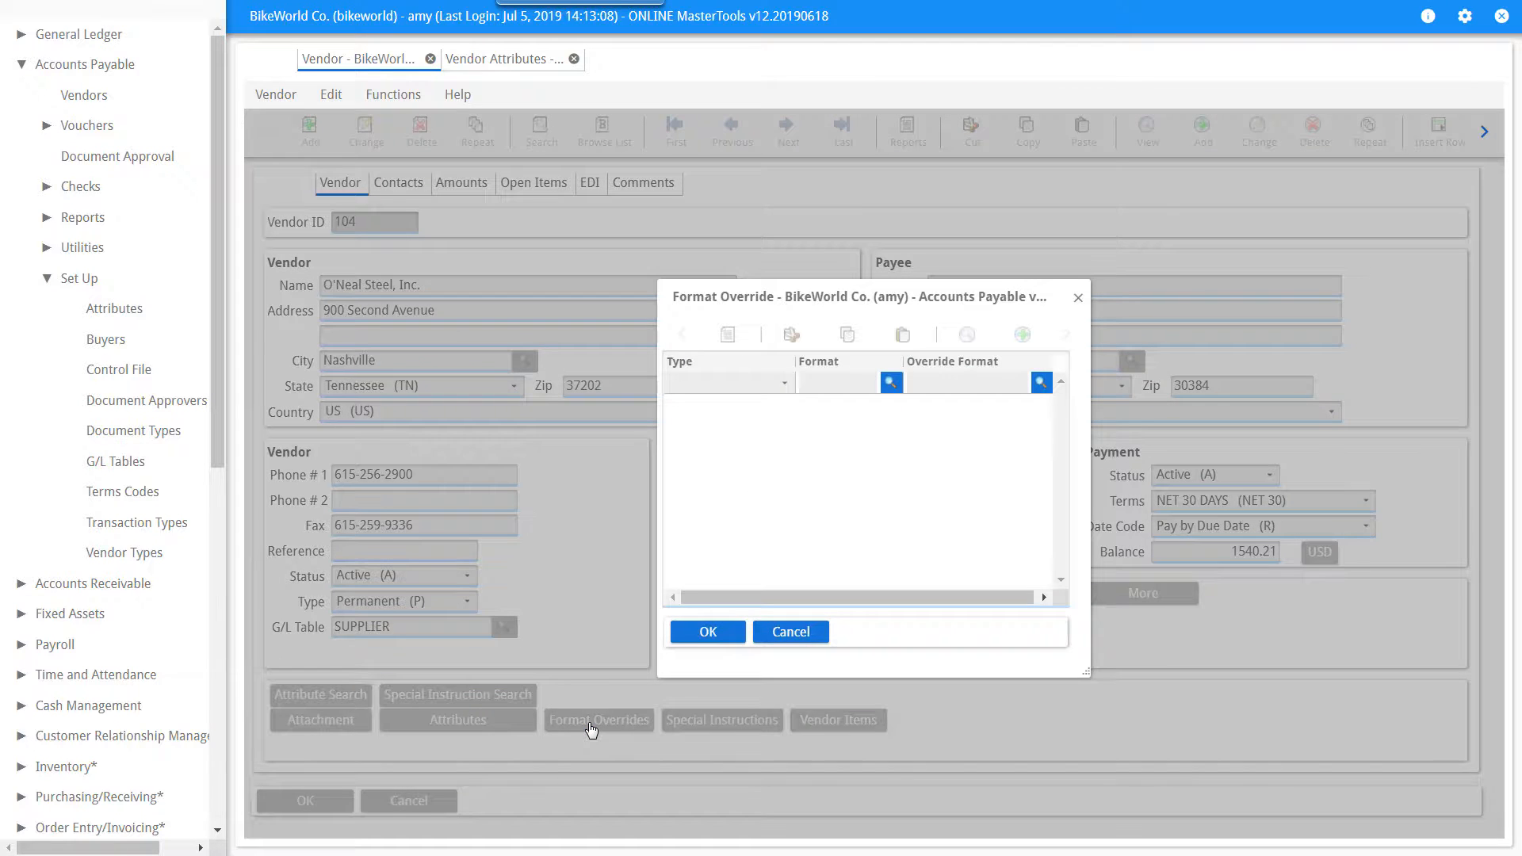
pyautogui.click(783, 383)
pyautogui.click(763, 408)
pyautogui.click(890, 383)
pyautogui.click(671, 577)
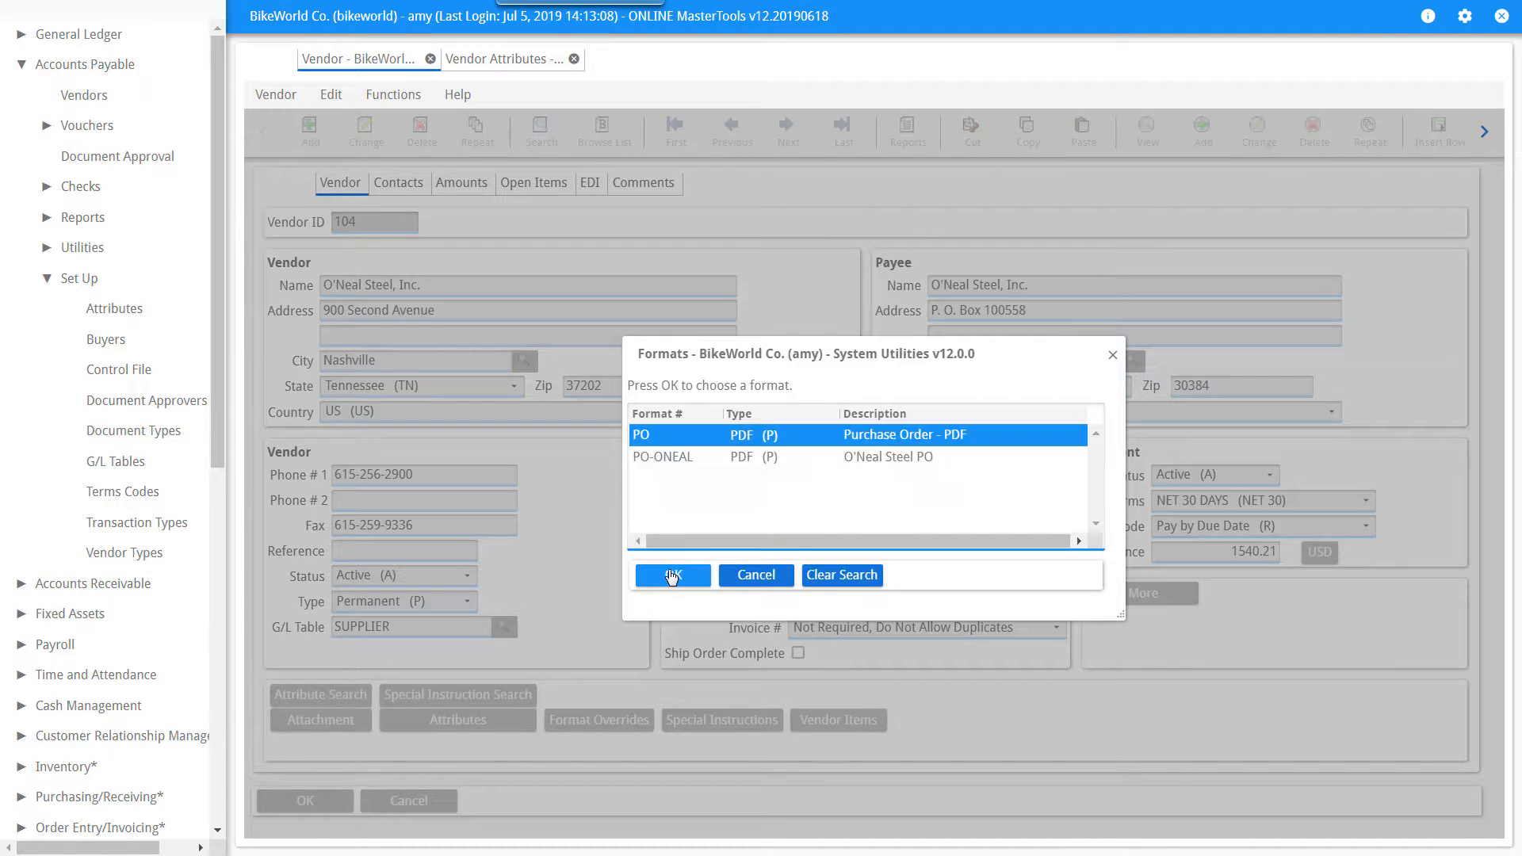
pyautogui.doubleClick(667, 436)
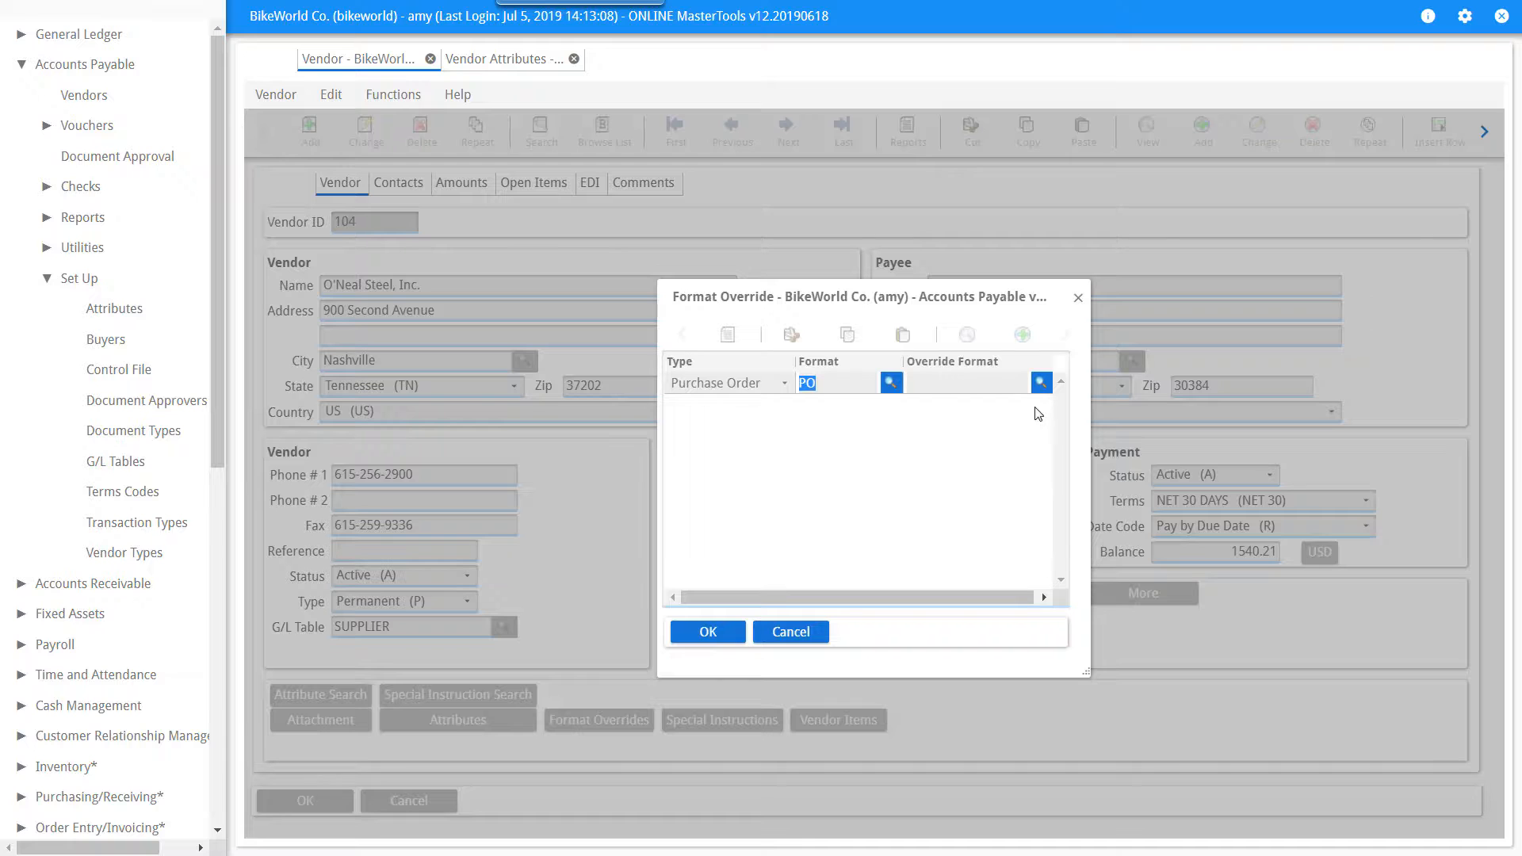
pyautogui.click(1042, 385)
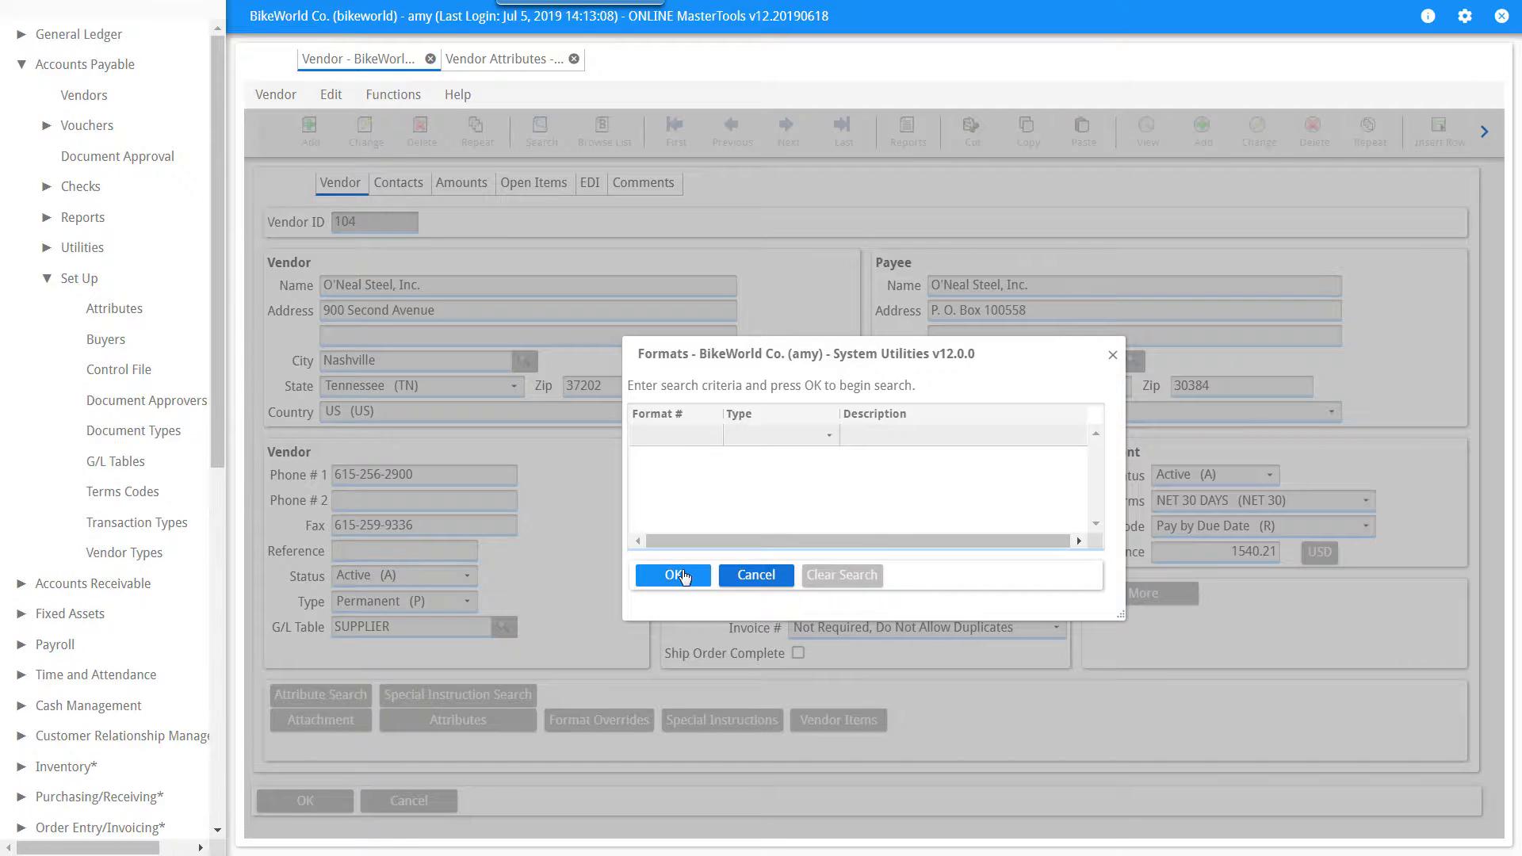
pyautogui.click(675, 576)
pyautogui.doubleClick(691, 457)
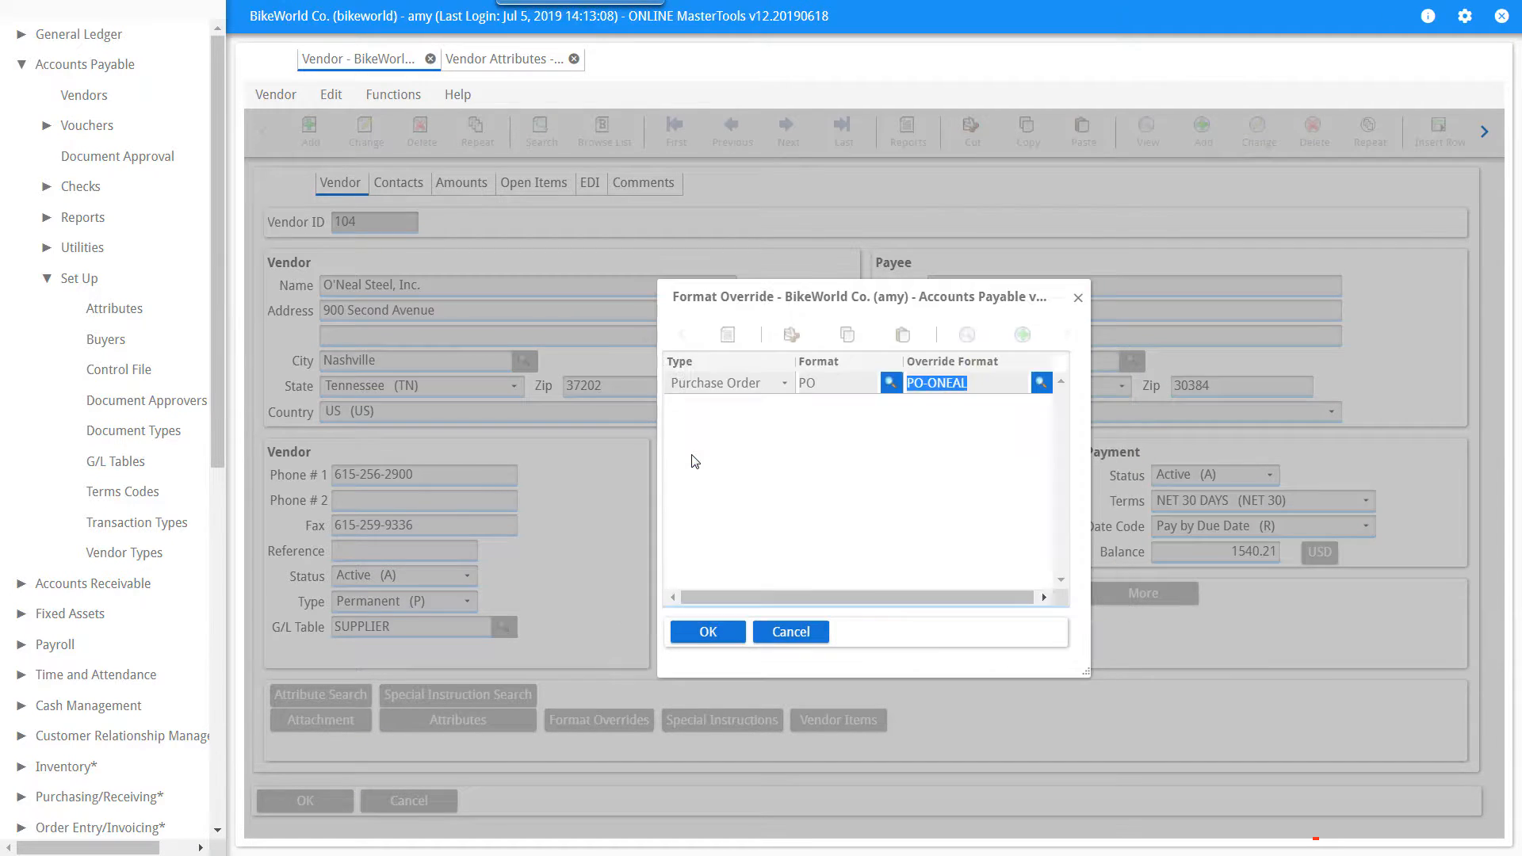
pyautogui.click(708, 632)
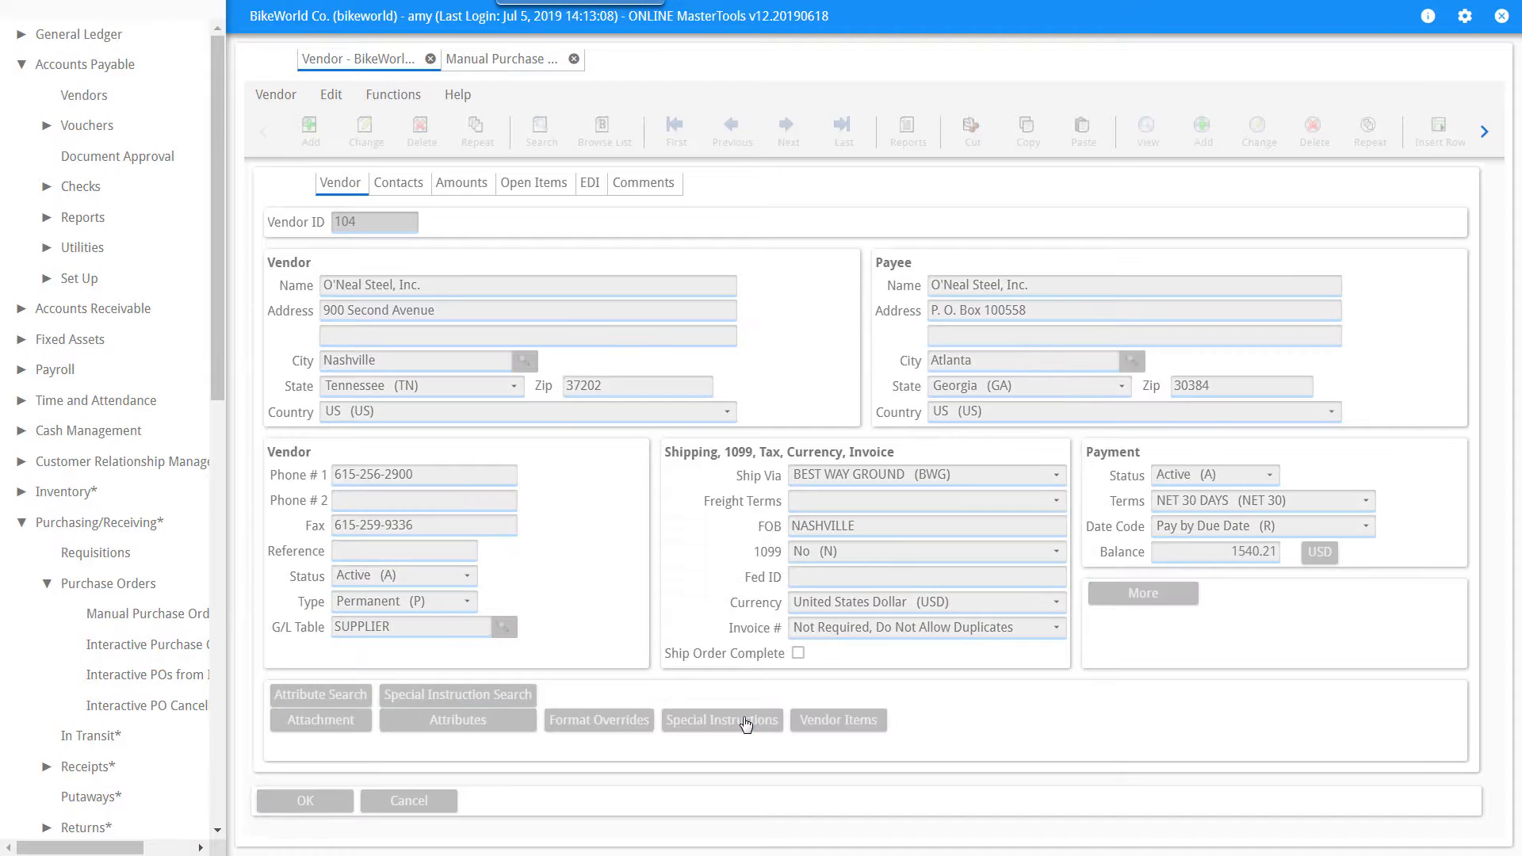
# Open the special instructions for the vendor and for an existing purchase order.
pyautogui.click(745, 721)
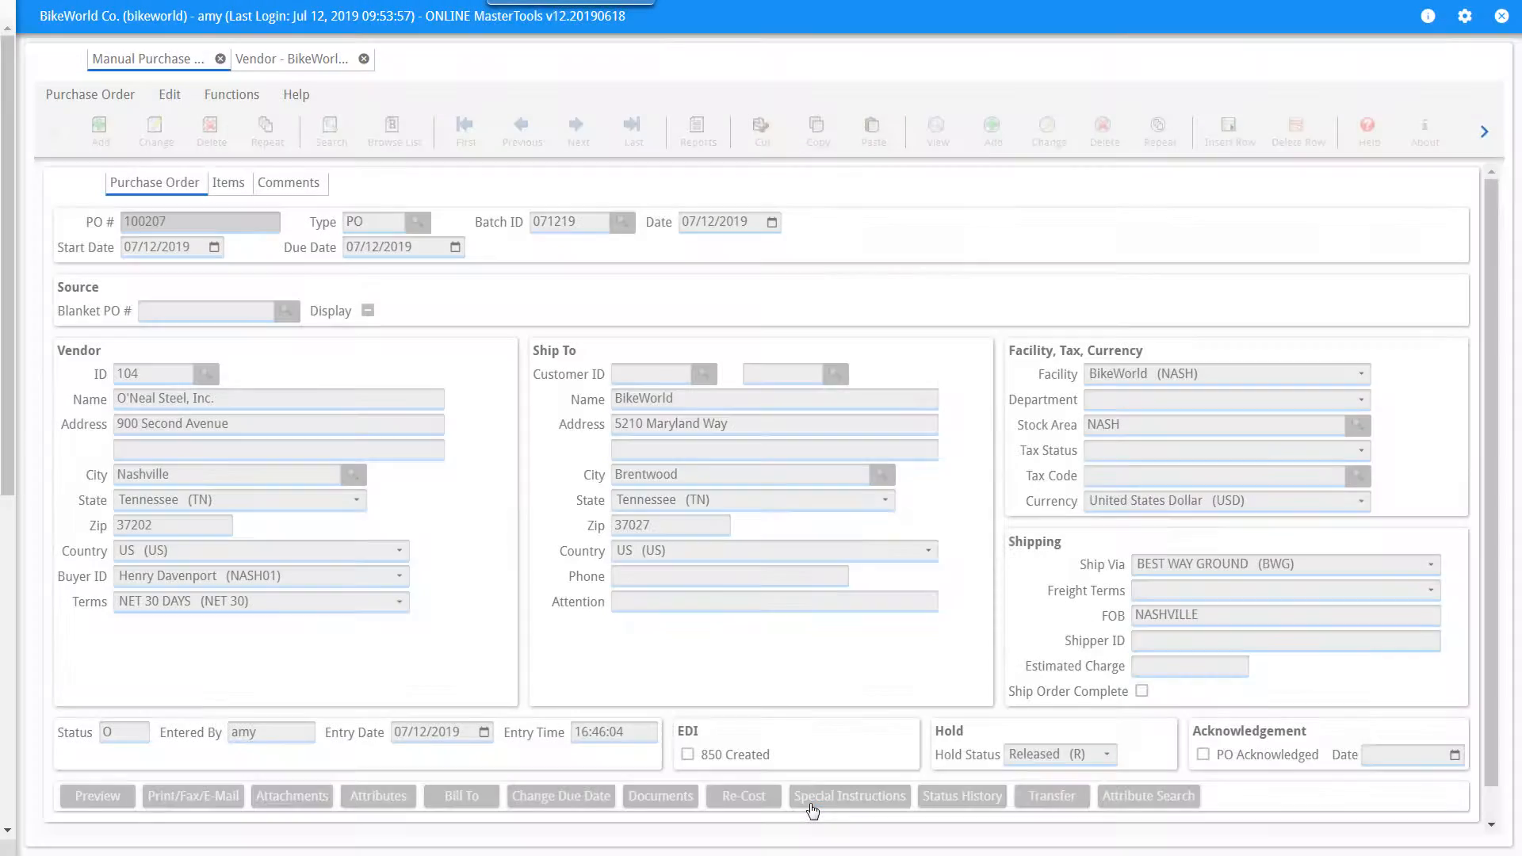
pyautogui.click(849, 796)
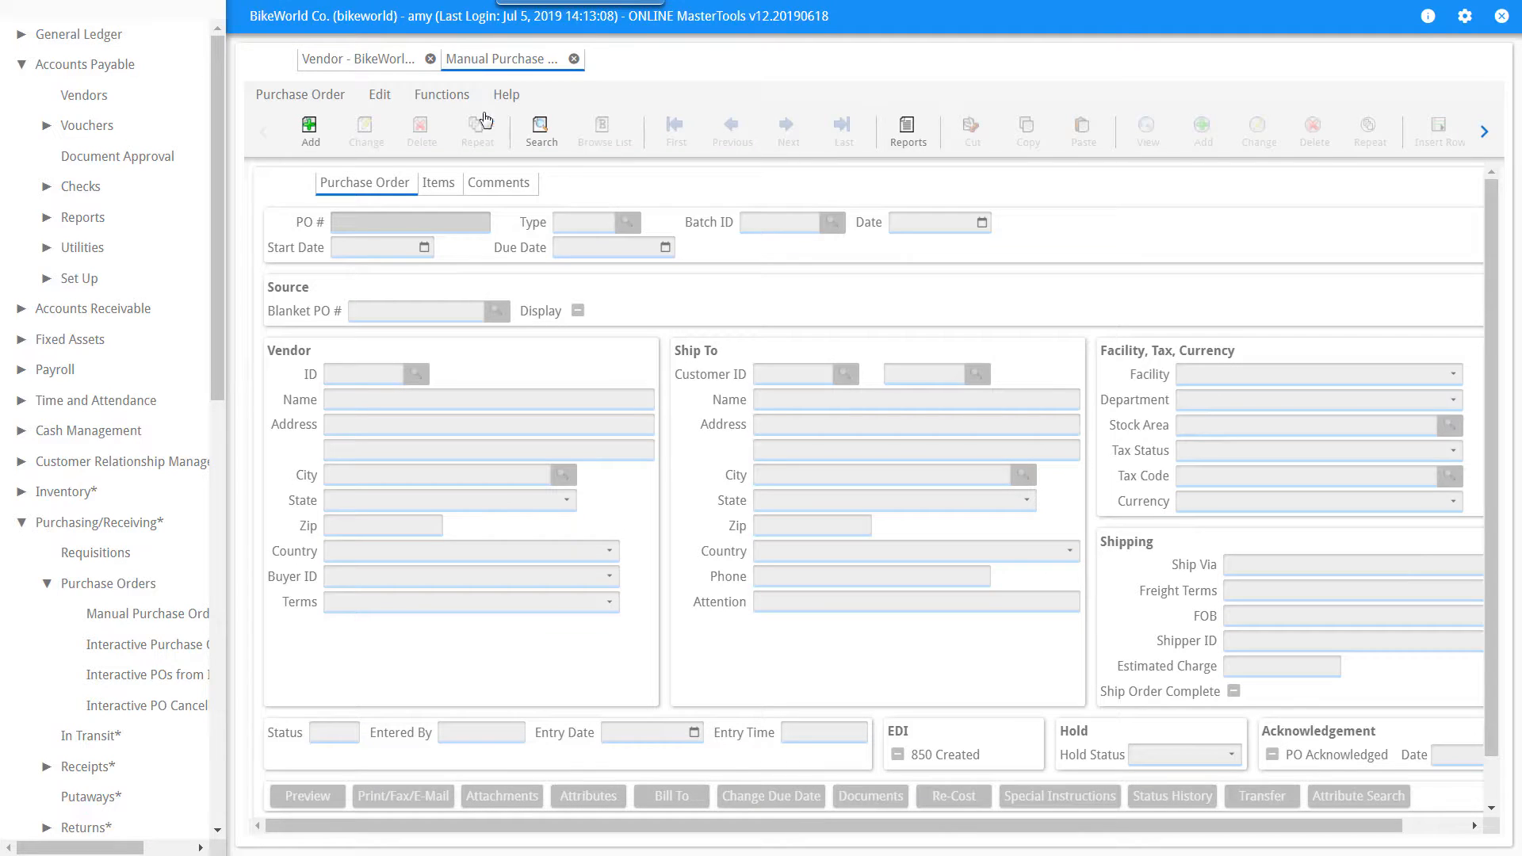
# Start a new manual purchase order for vendor 104 and close the special instruction codes that appear.
pyautogui.click(311, 127)
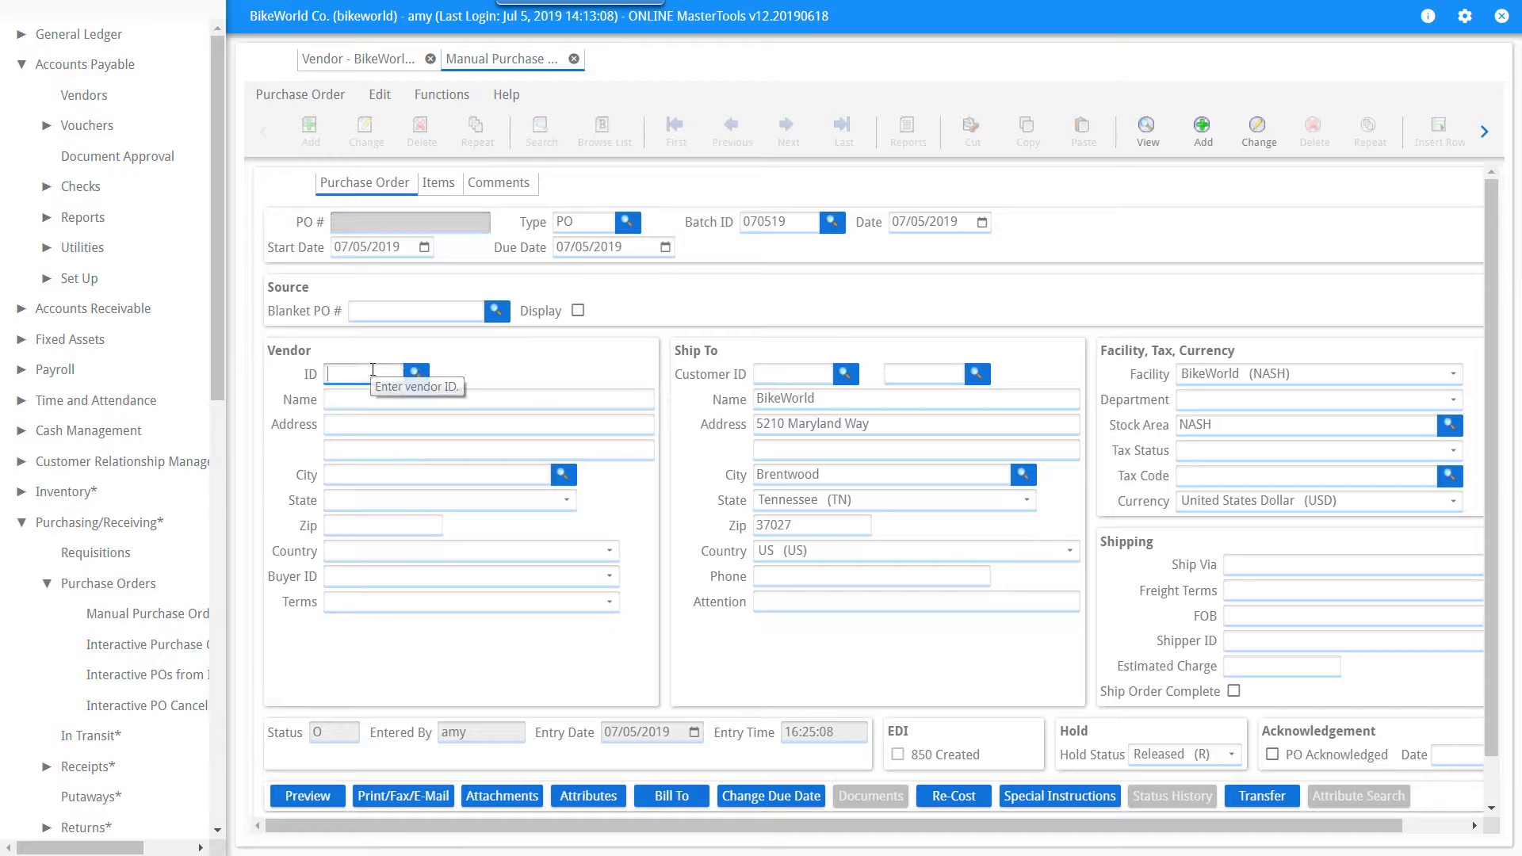
pyautogui.write('104')
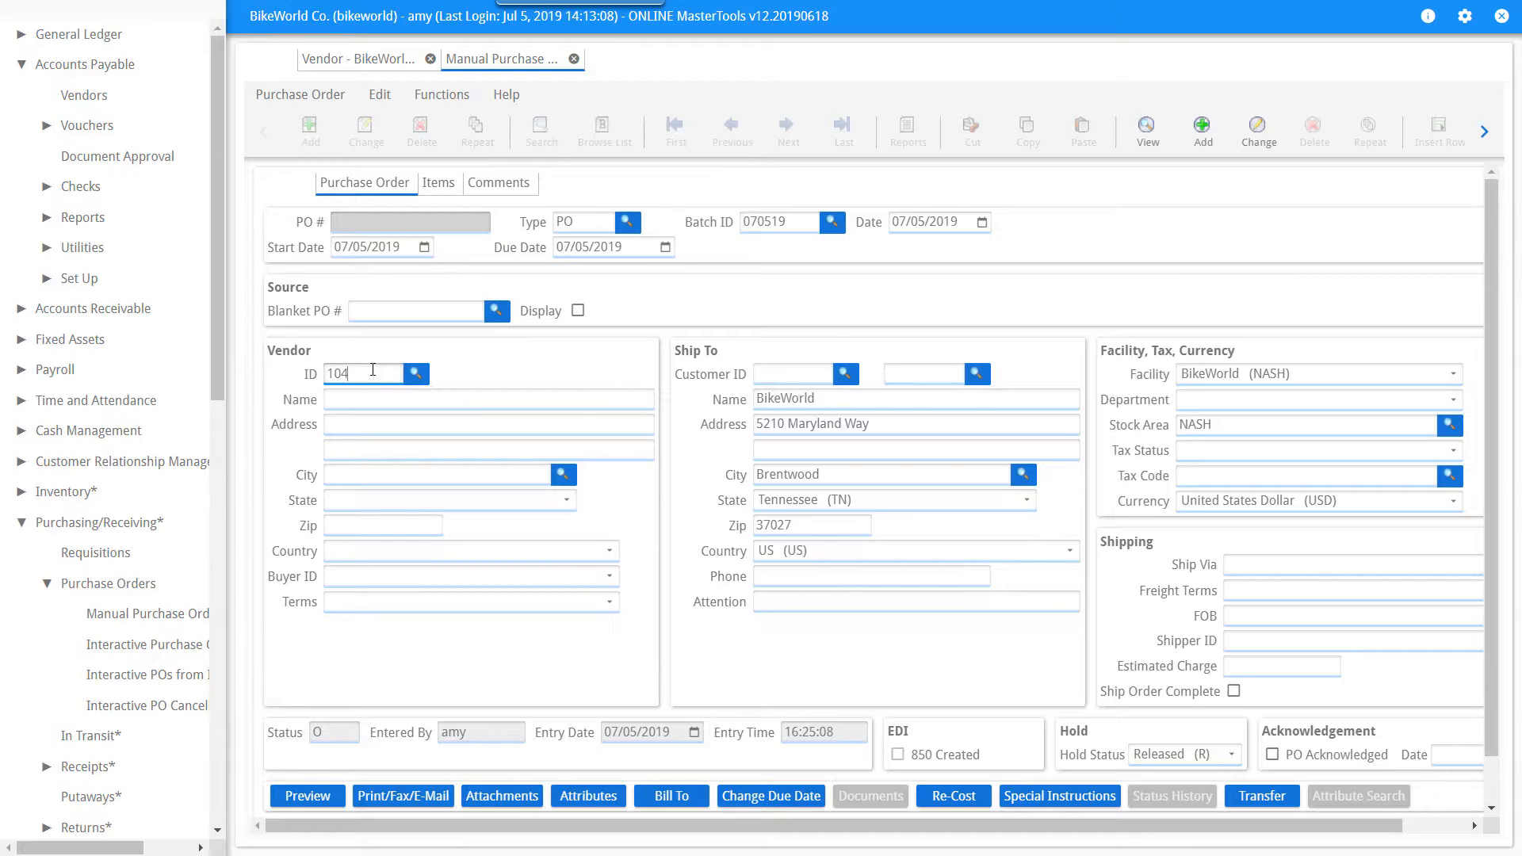
pyautogui.press('Tab')
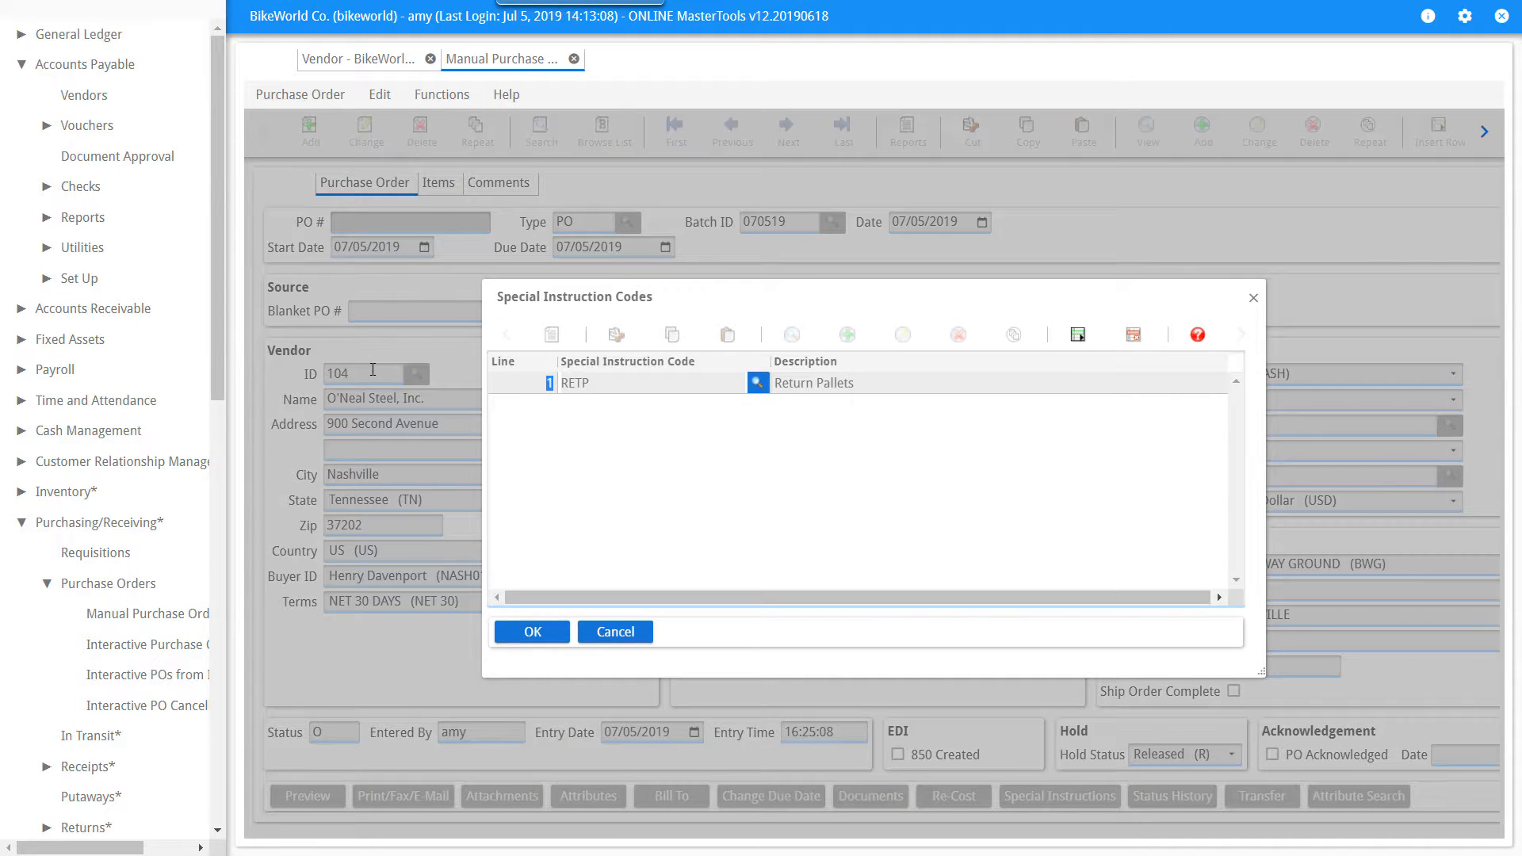
pyautogui.click(527, 632)
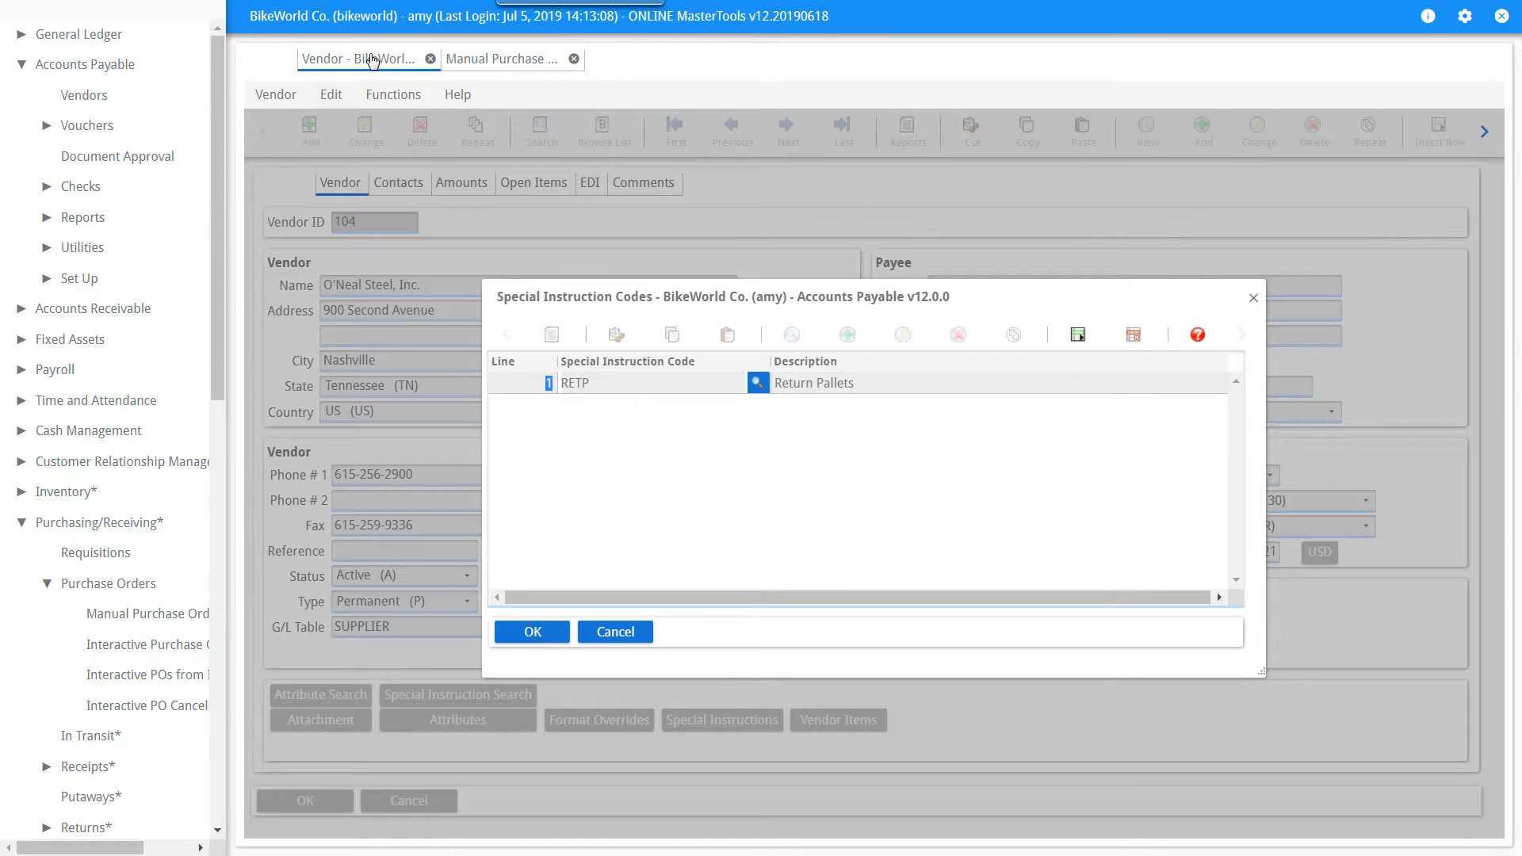
# Add a second special instruction line described as "Delivery includes stairs" and save the codes.
pyautogui.press('Down')
pyautogui.press('Tab')
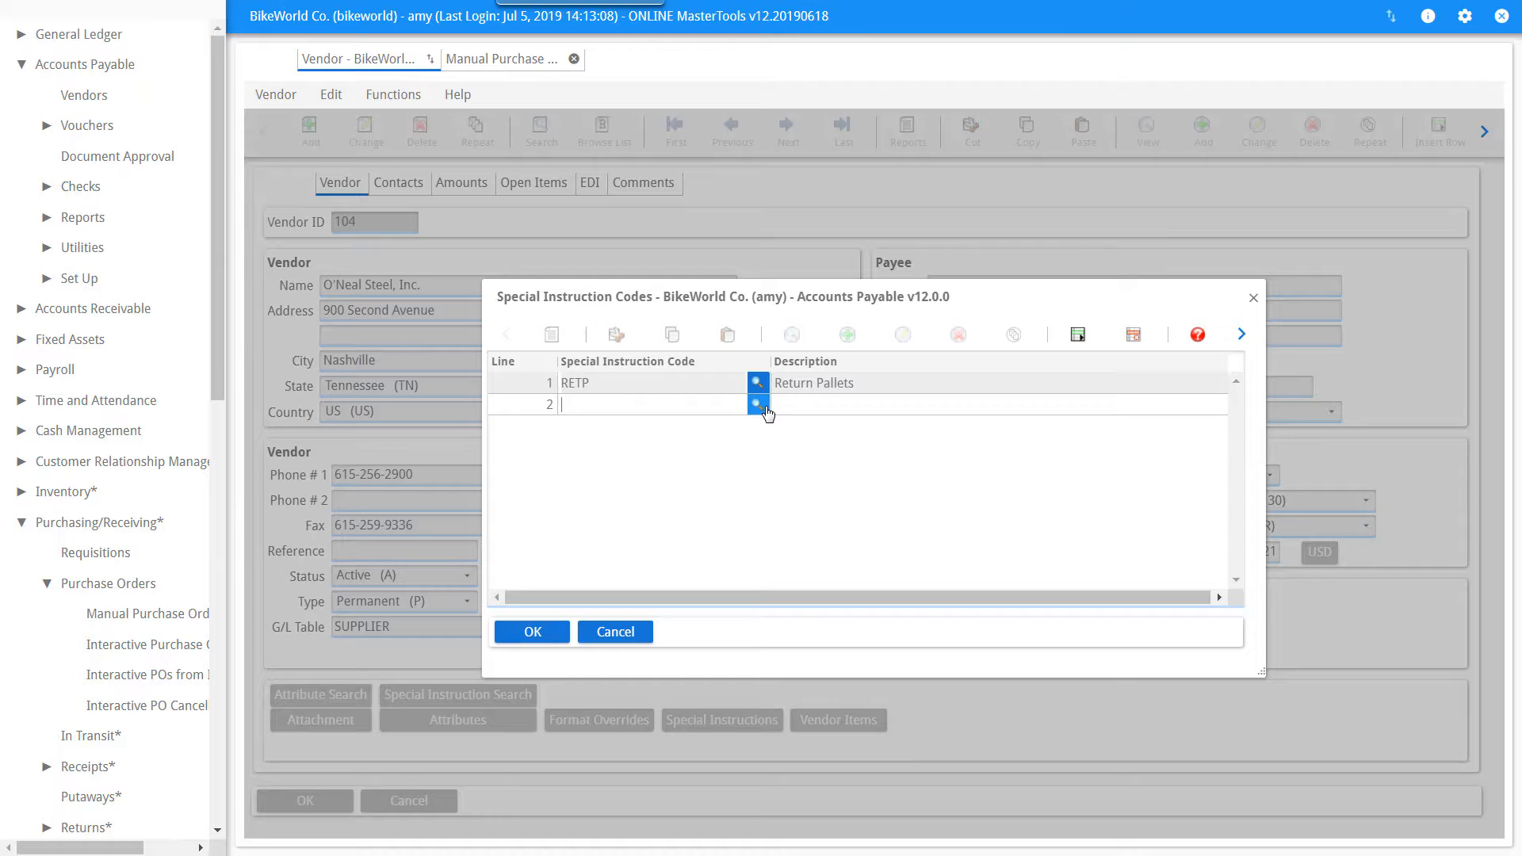
pyautogui.click(761, 409)
pyautogui.doubleClick(766, 413)
pyautogui.click(791, 409)
pyautogui.write('Delivery includes stairs')
pyautogui.click(552, 637)
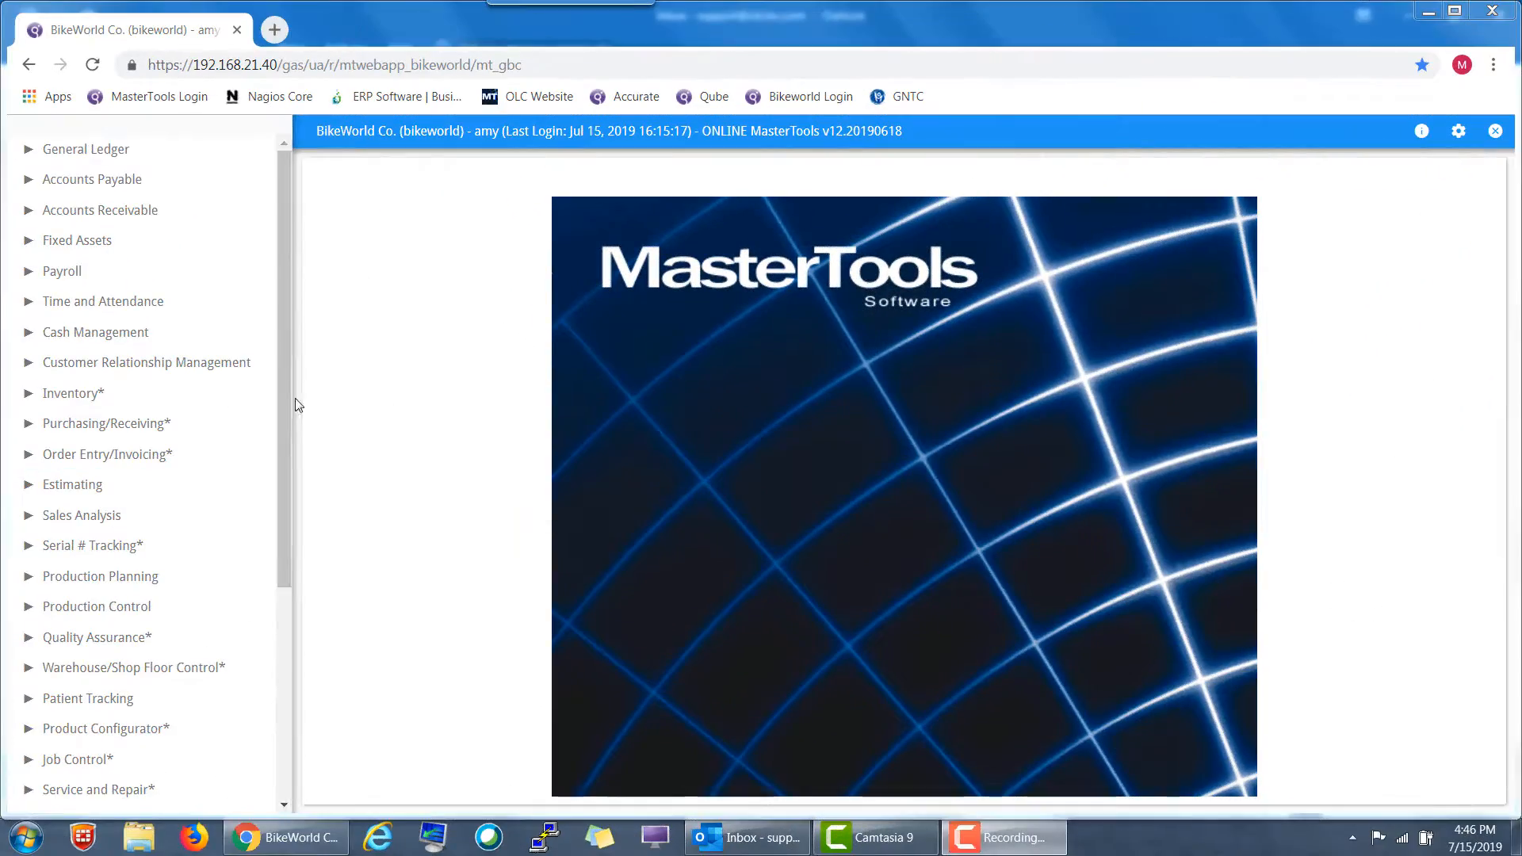
pyautogui.moveTo(283, 412); pyautogui.dragTo(288, 636)
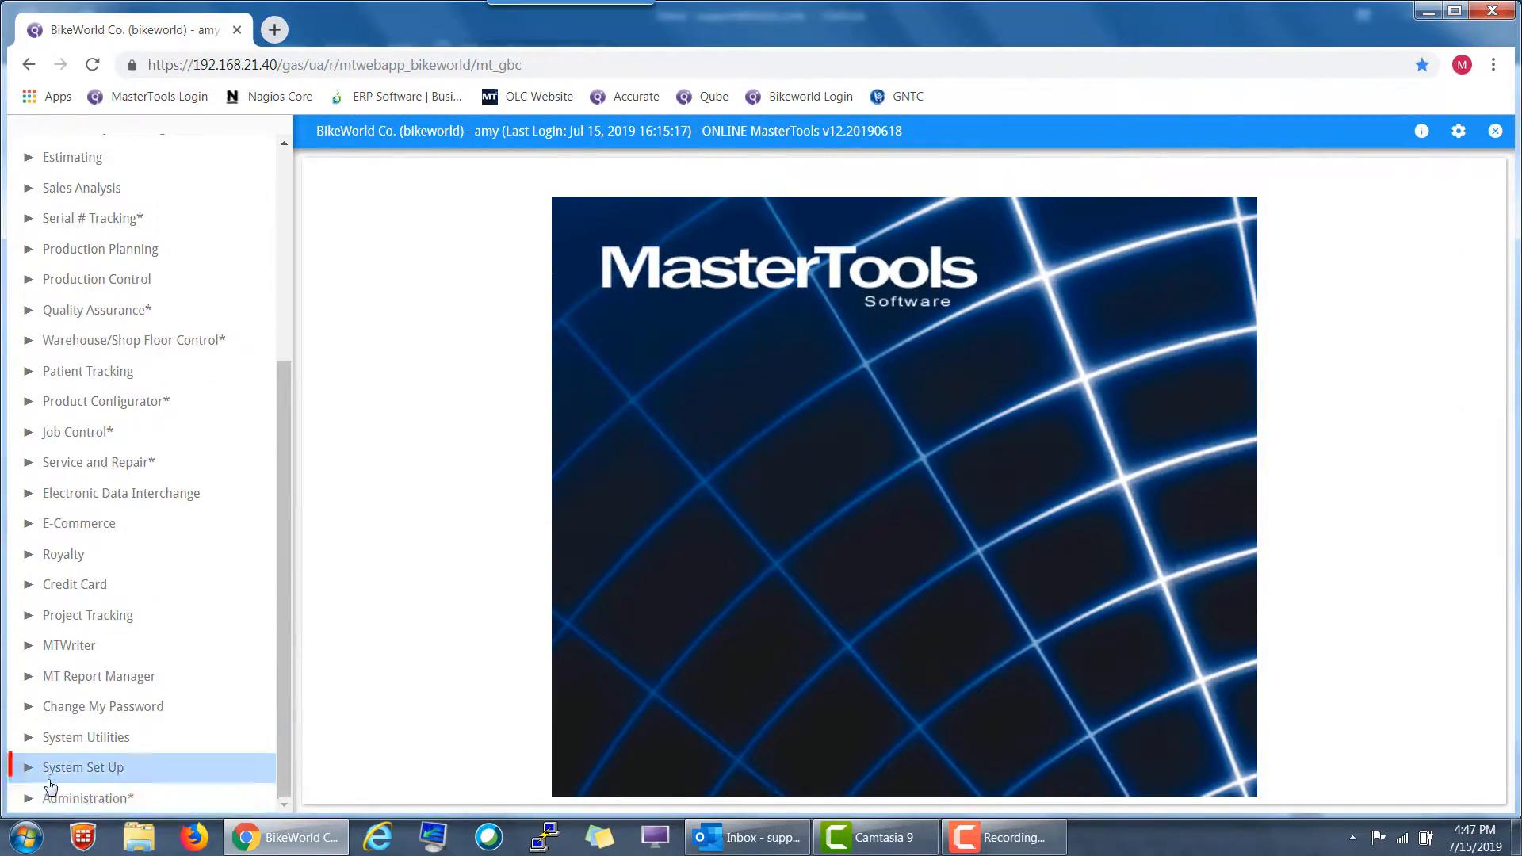
pyautogui.click(82, 768)
pyautogui.moveTo(282, 468); pyautogui.dragTo(287, 770)
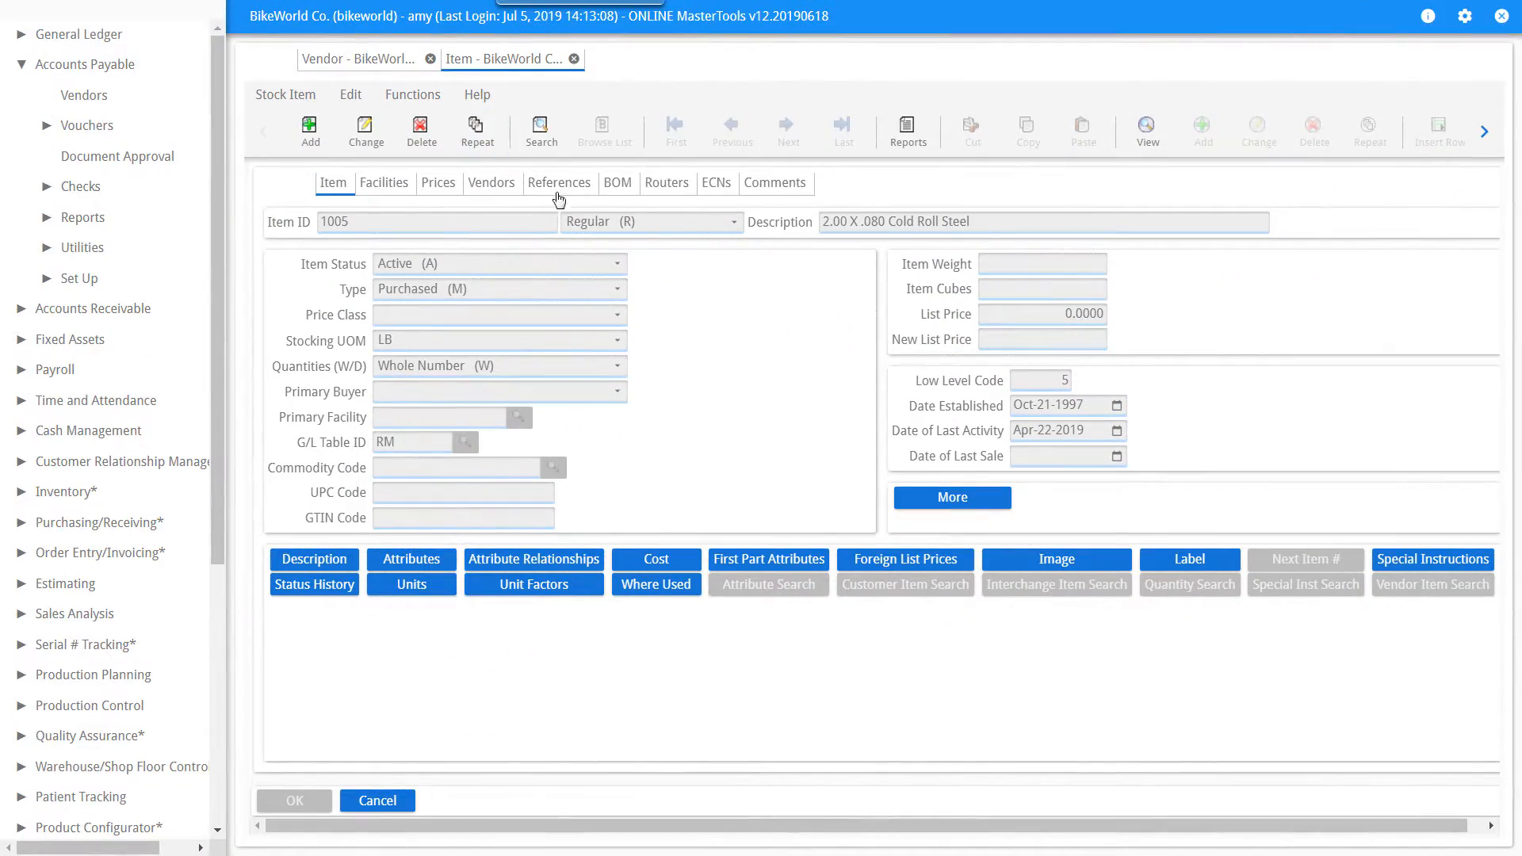
# Review the vendors listed for item 1005 and the vendor items list for vendor 104, closing the list.
pyautogui.click(507, 186)
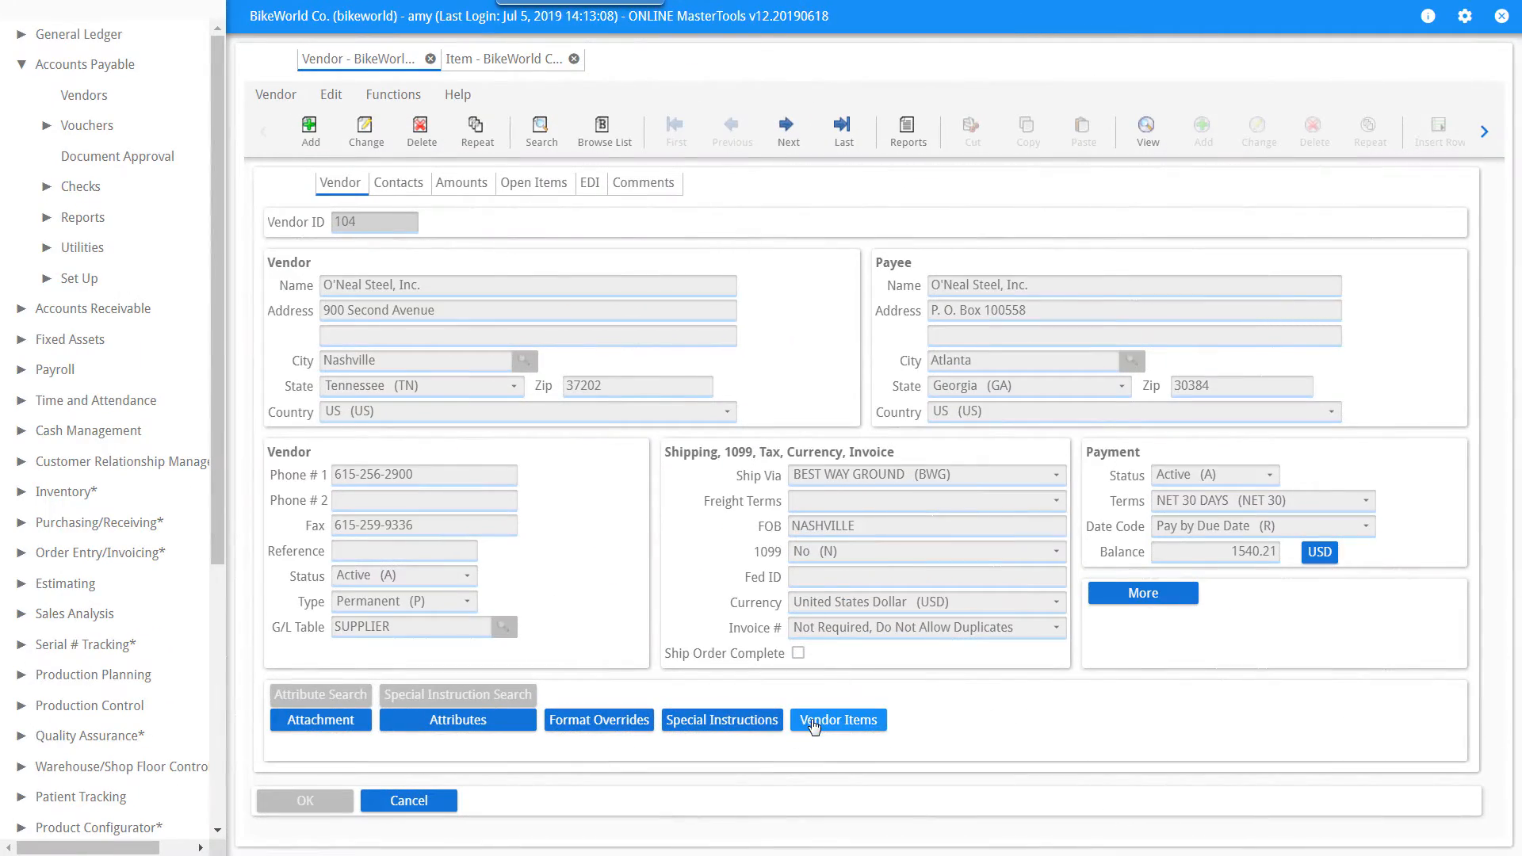
pyautogui.click(814, 723)
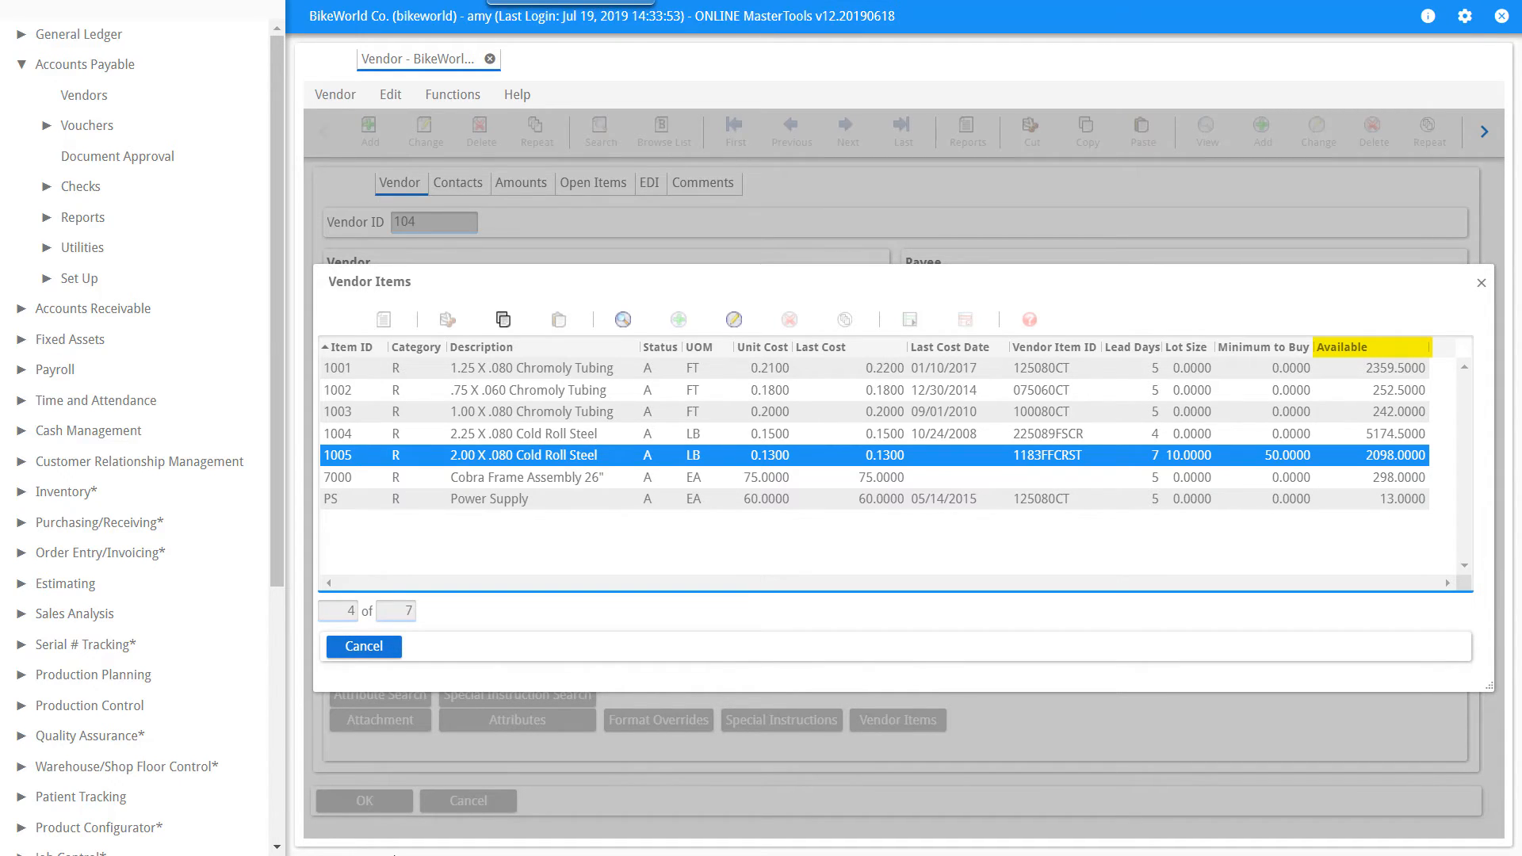
pyautogui.click(388, 648)
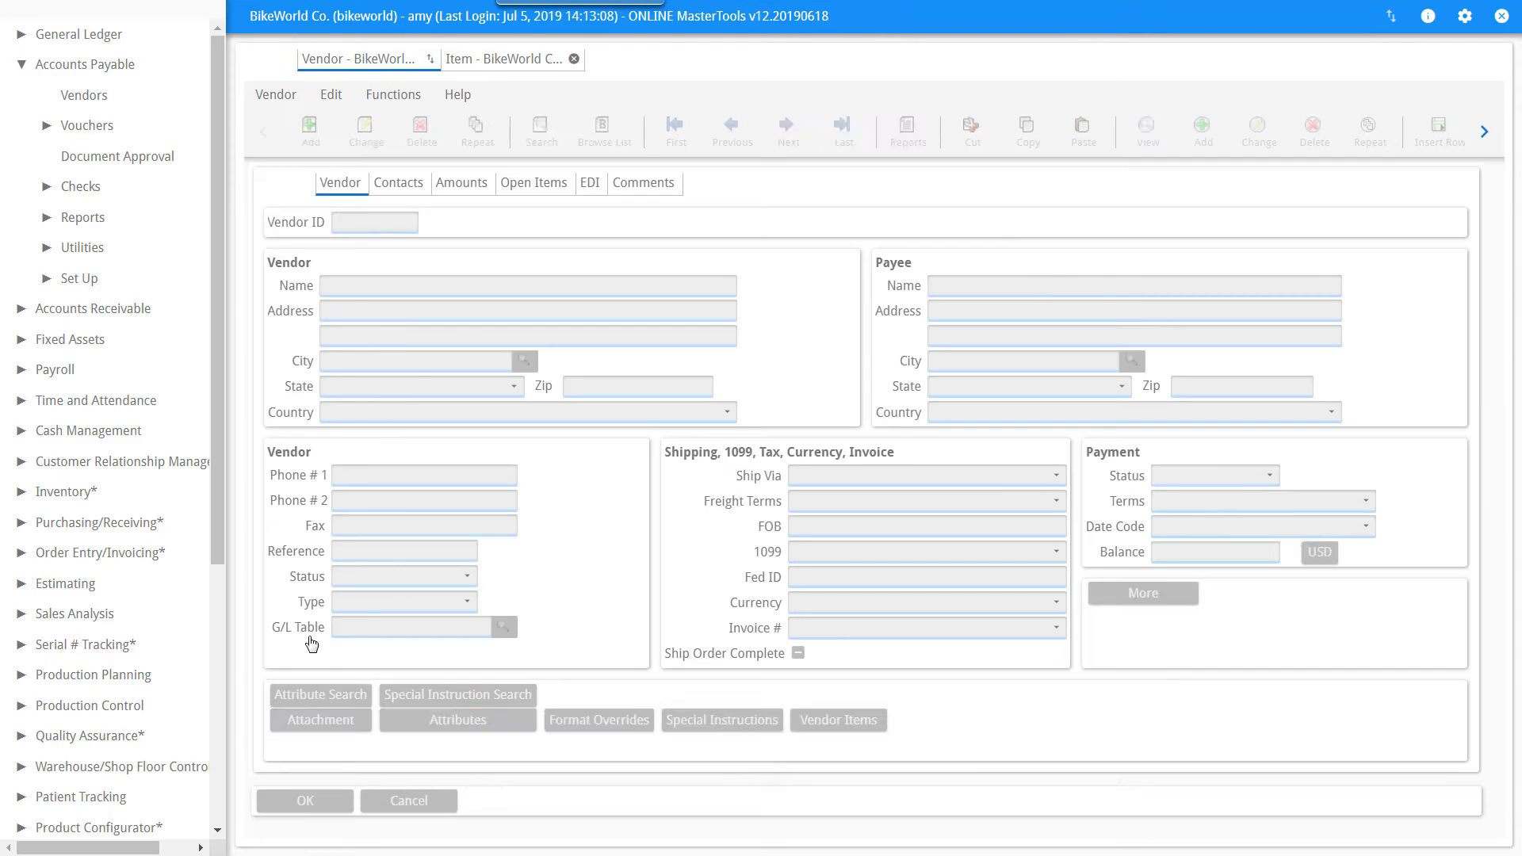